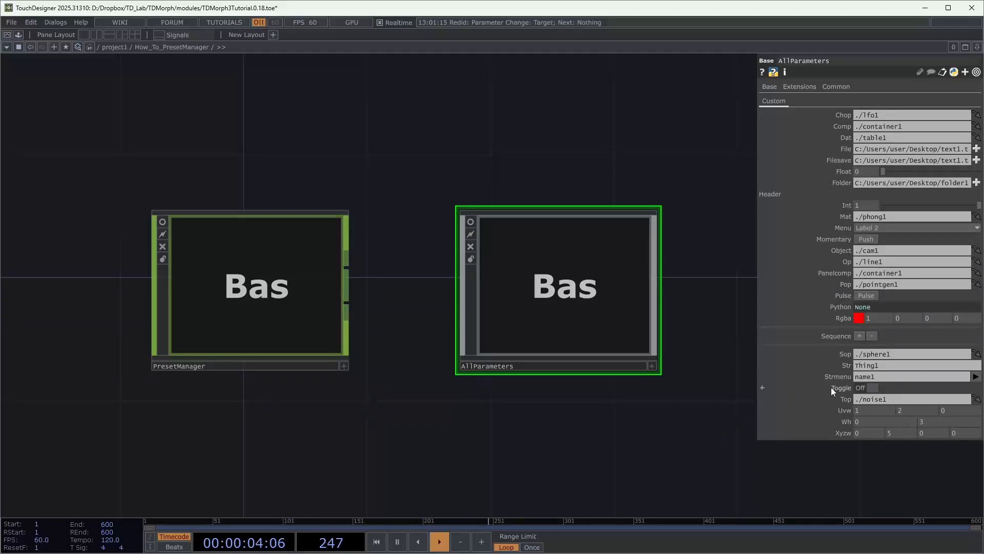
- Open the PresetManager's paths editor, review the AllParameters entry alongside that component's parameters, and close the editor
click(283, 292)
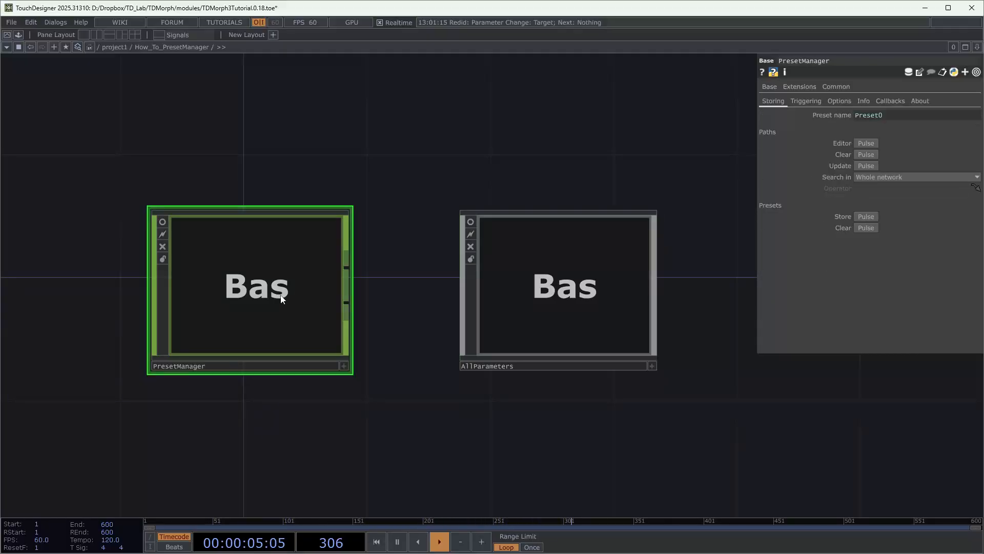
click(866, 144)
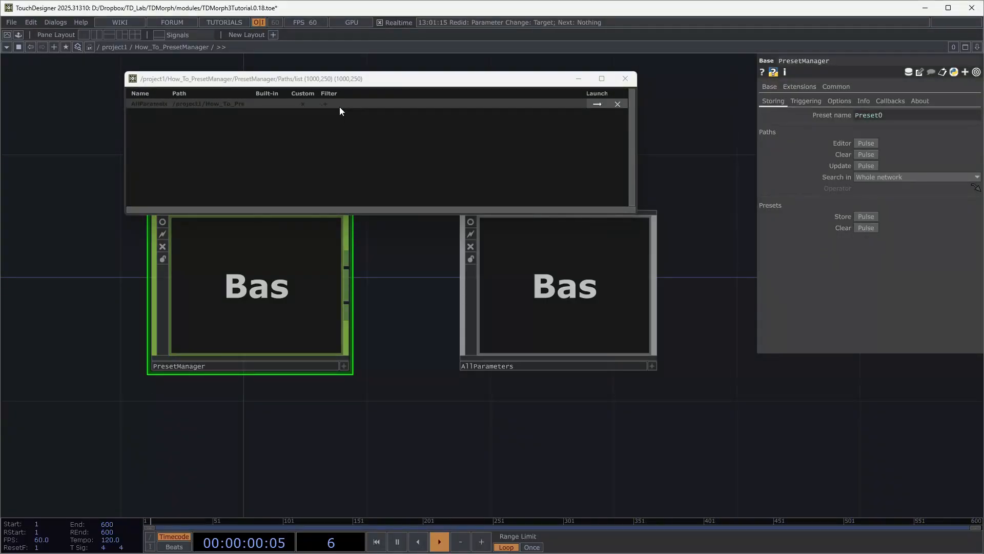
click(564, 256)
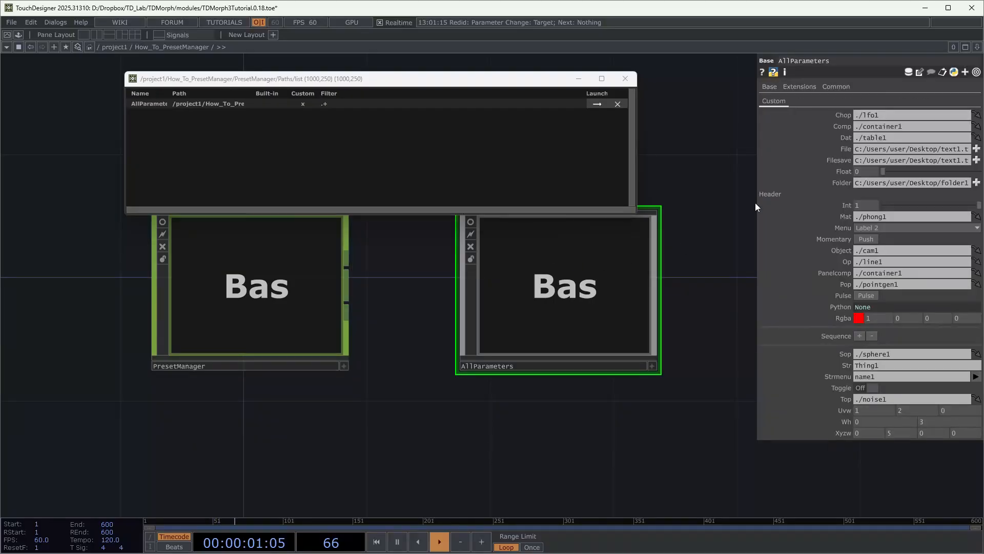
click(626, 79)
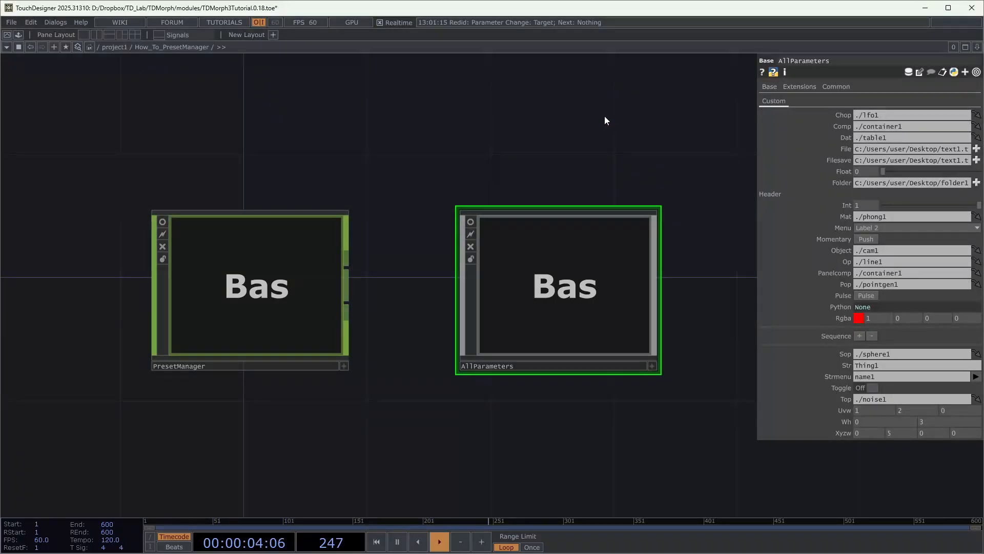
- Open the PresetManager's parameters in a separate window and store the current AllParameters values as Preset0
right_click(303, 282)
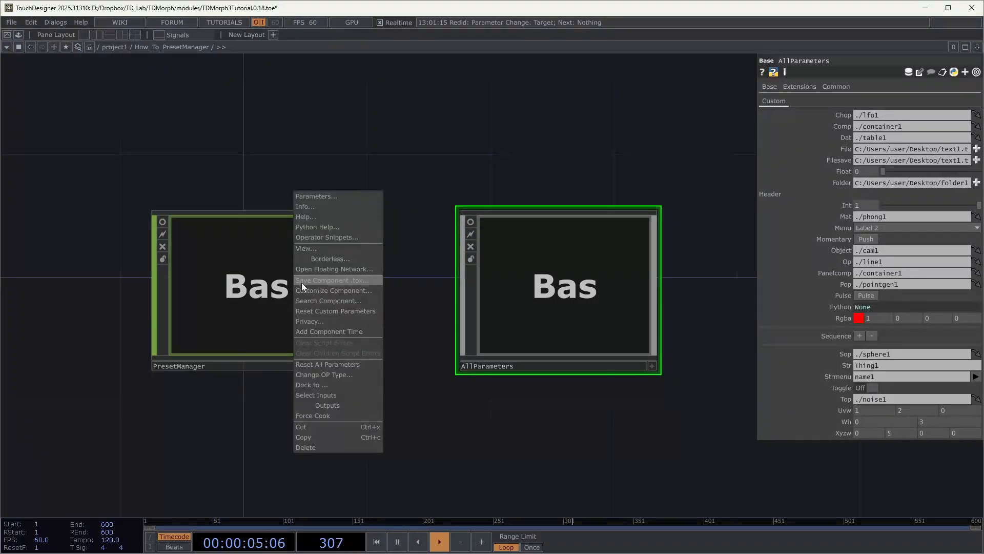
click(354, 200)
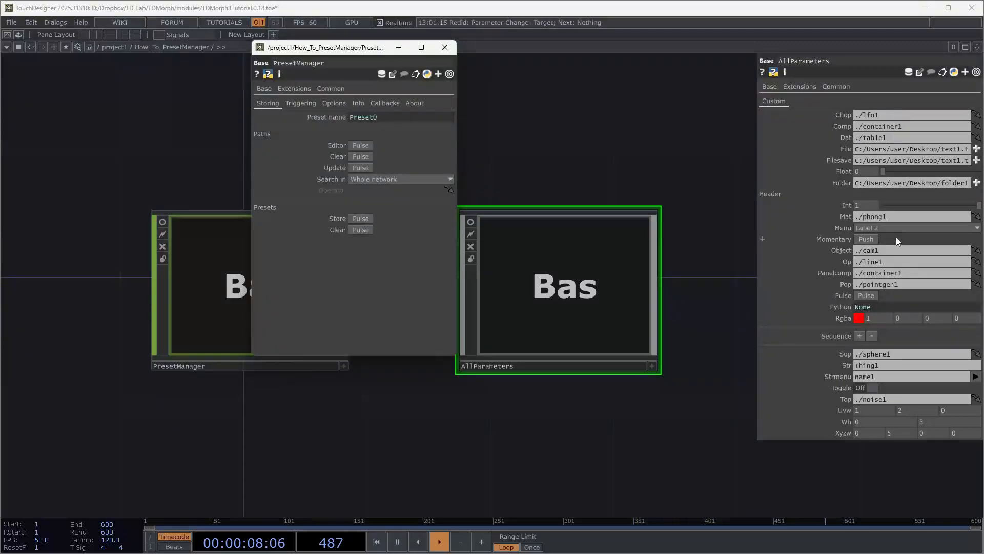
click(361, 218)
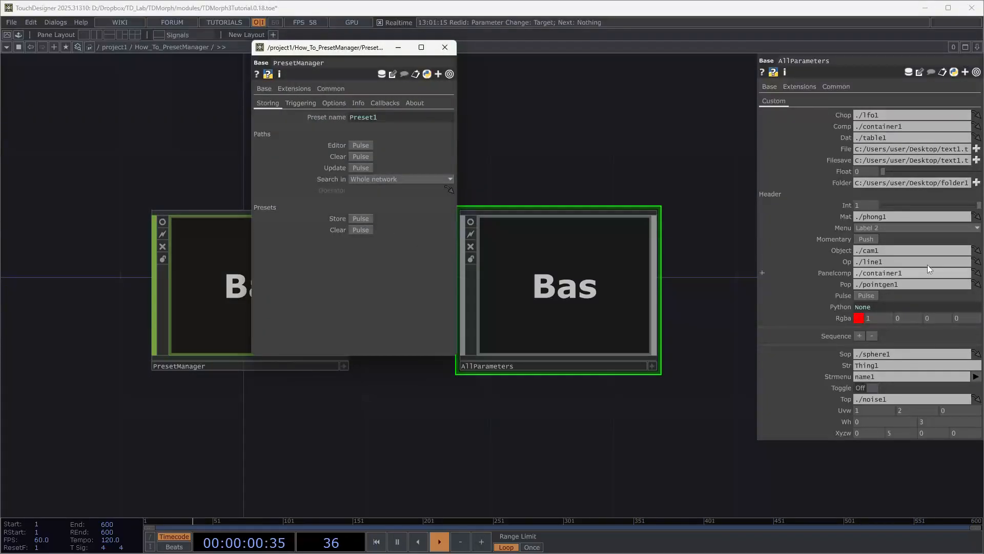
- Set the AllParameters references to ./lfo2 for Chop, ./container2 for Comp and ./table2 for Dat
click(901, 127)
key(BackSpace)
text(2)
click(887, 140)
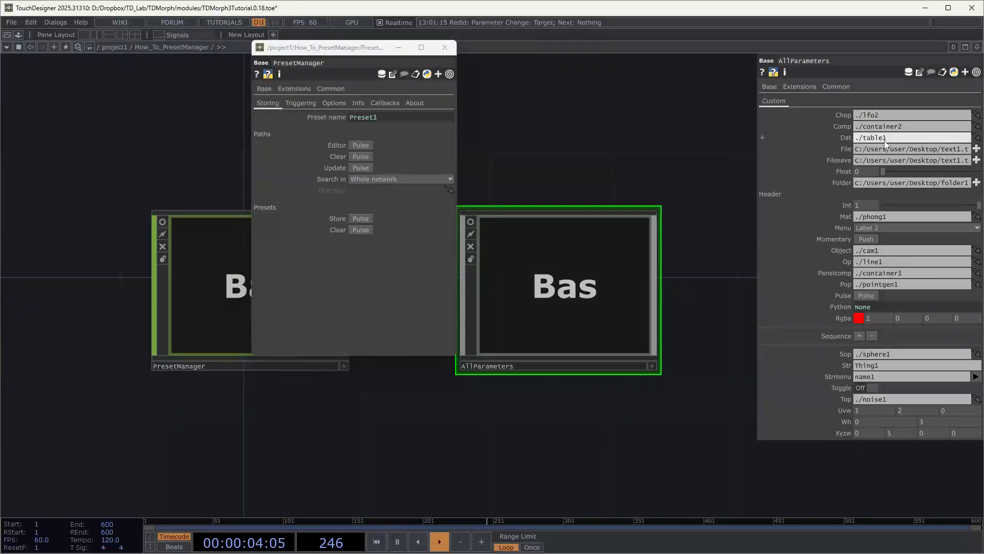
key(BackSpace)
text(2)
- Set AllParameters' Float to 1, Int to 0, Menu to Label 1 and the second Rgba value to 1
click(896, 203)
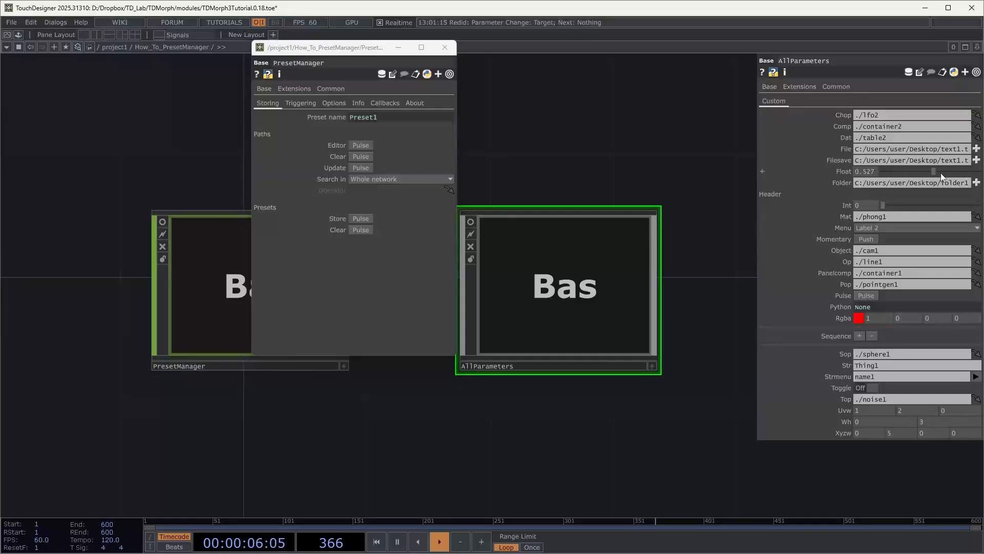
click(915, 226)
click(873, 238)
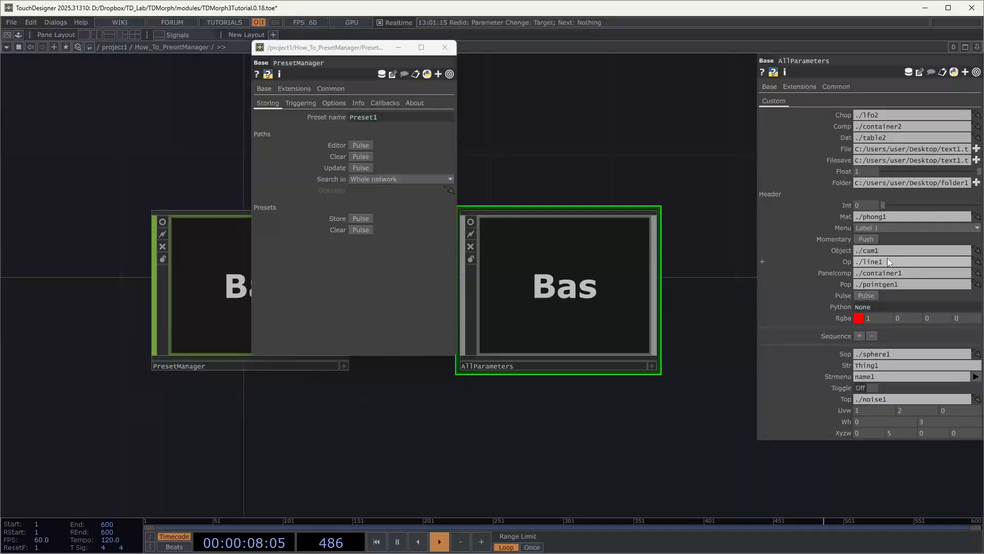
text(1)
click(733, 305)
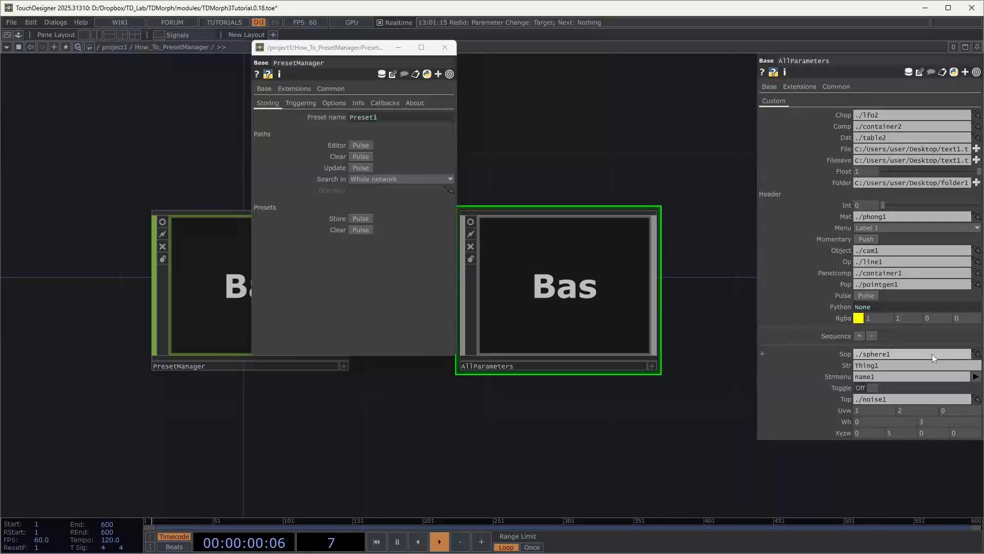
- Set AllParameters' Sop to ./sphere2 and Str to Thing2, and switch Toggle on
click(888, 357)
key(BackSpace)
text(2)
key(Tab)
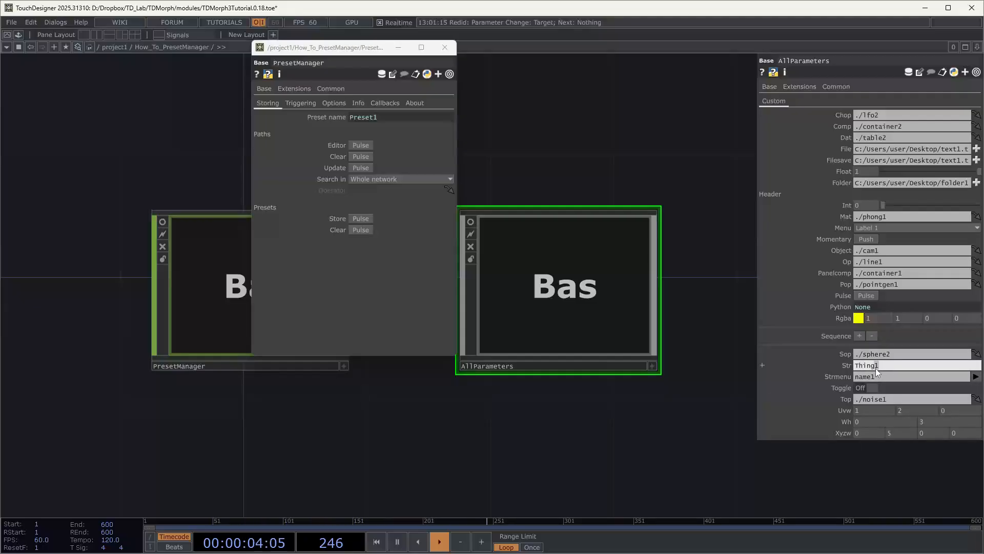
key(BackSpace)
text(2)
key(Return)
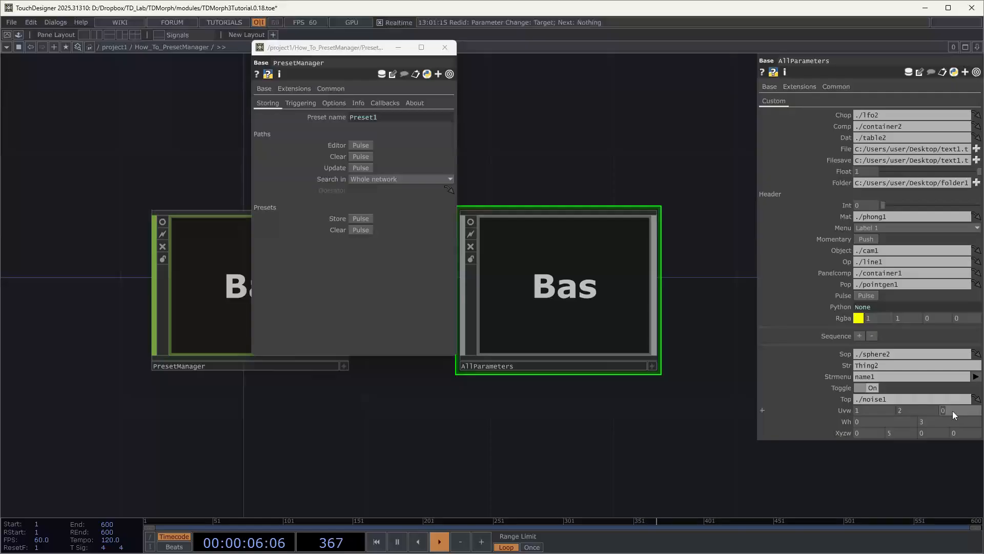
- Set the third Uvw value to 12, second Wh value to 33 and third Xyzw value to 22, and store everything as Preset1
text(12)
click(936, 424)
text(33)
click(929, 433)
text(22)
click(364, 219)
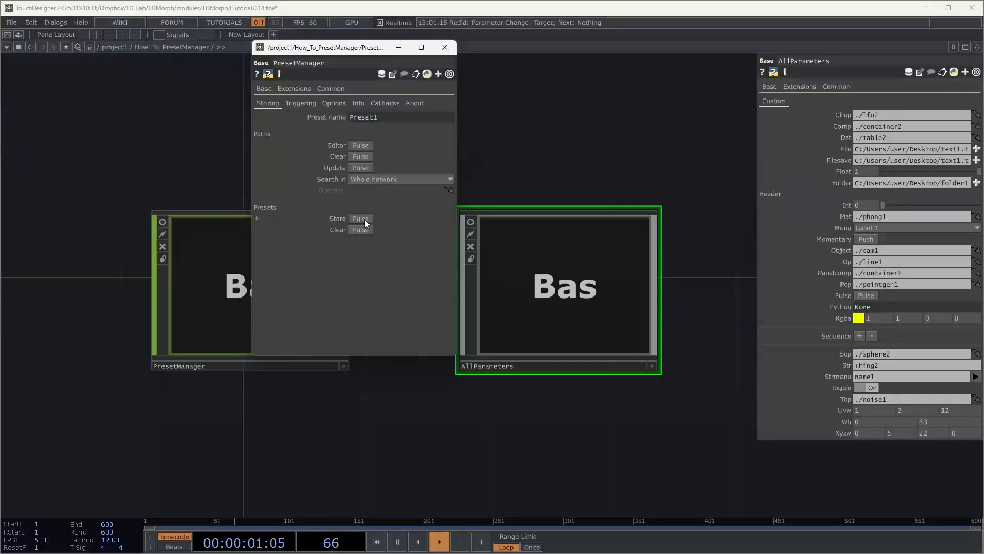
- Show PresetManager's triggering parameters, widen the AllParameters parameter pane, and recall Preset0 with the Set action
click(299, 103)
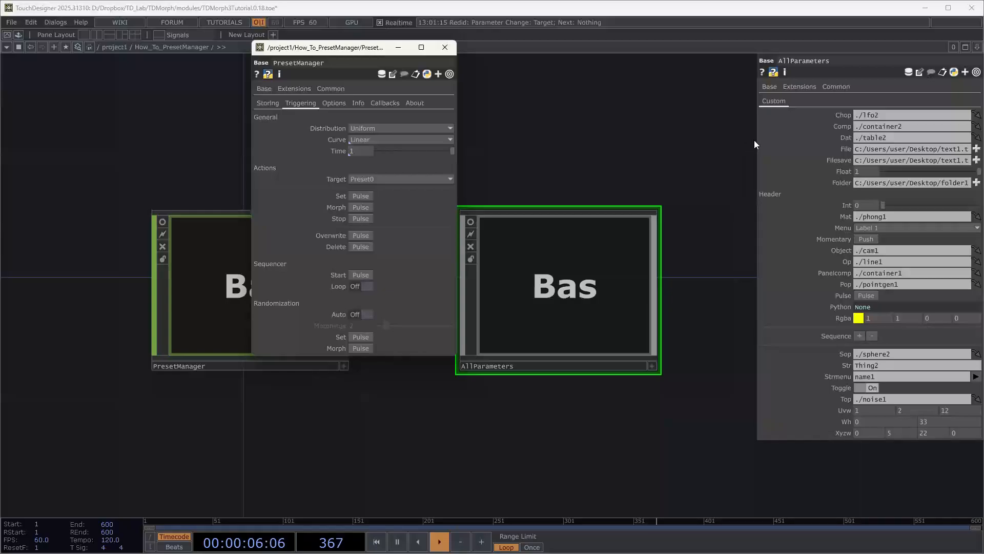
drag(755, 142, 593, 126)
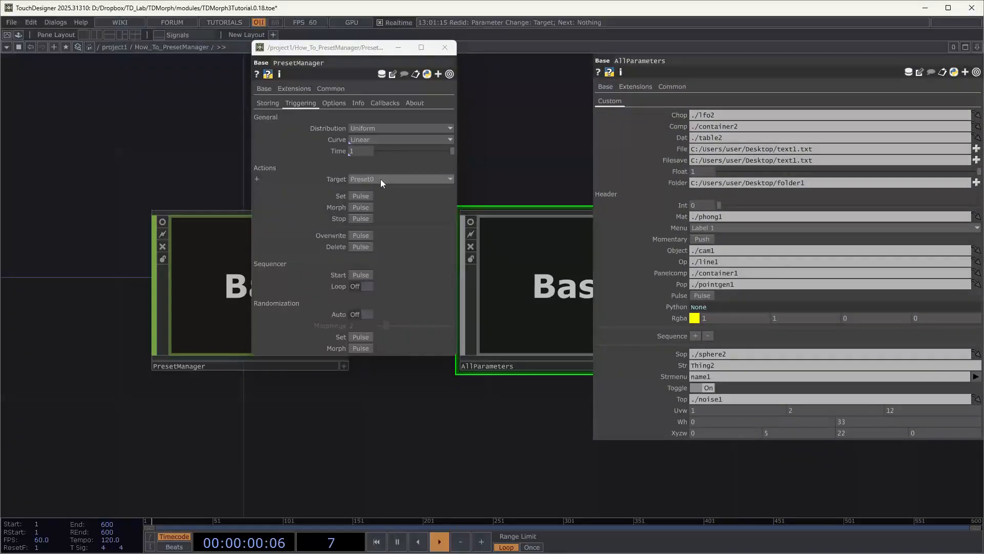
click(367, 199)
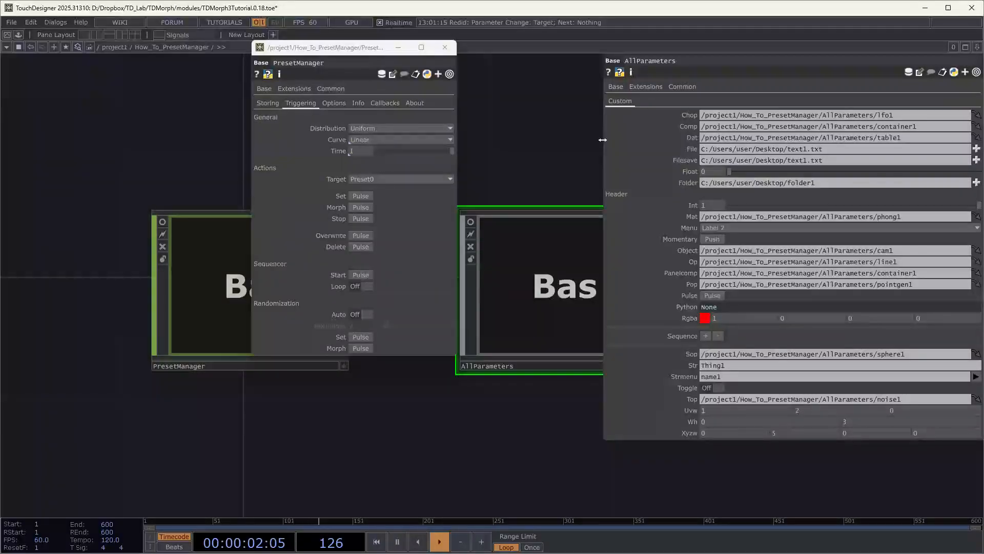
drag(603, 139, 629, 138)
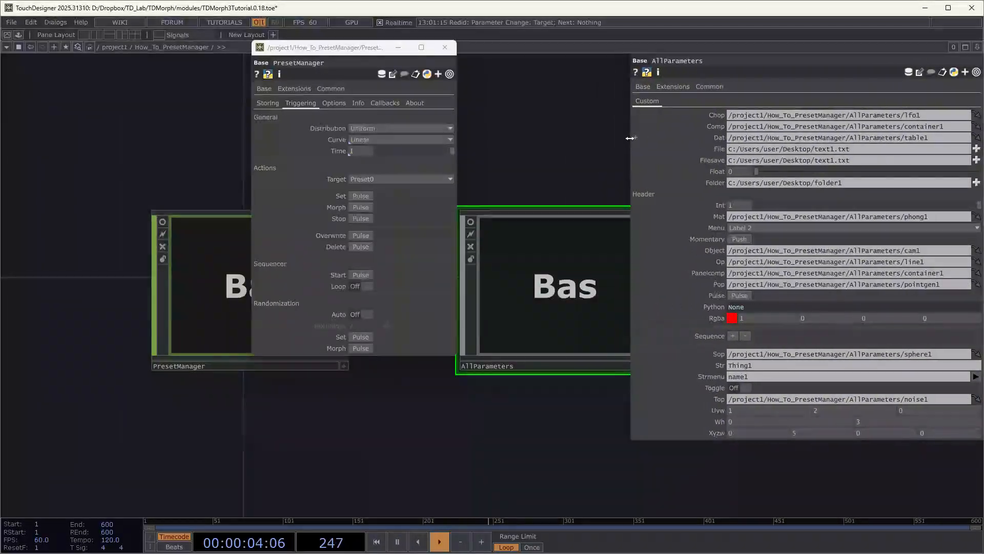
- Instantly switch AllParameters to Preset1, back to Preset0 and again to Preset1 with the Set action
click(392, 180)
click(367, 199)
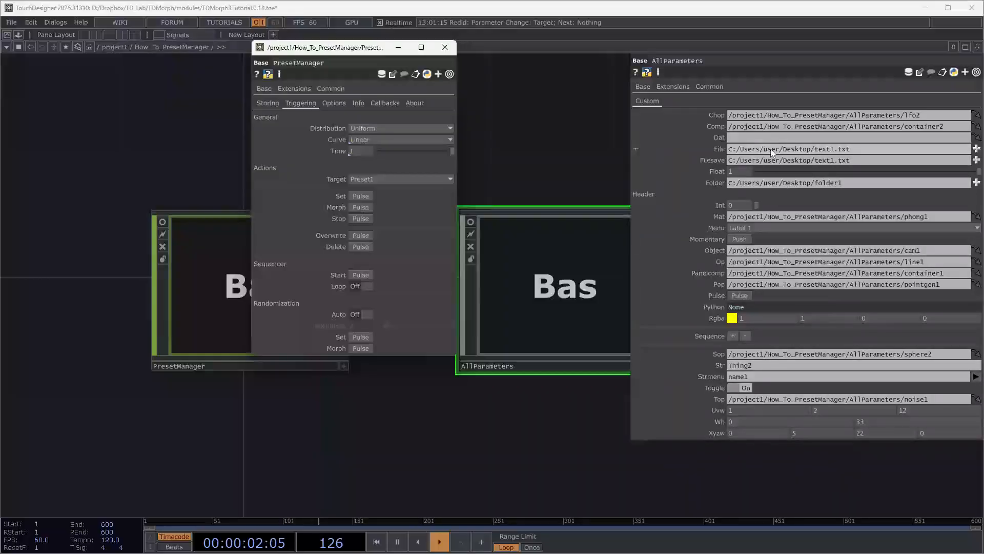
click(384, 180)
click(365, 186)
click(385, 178)
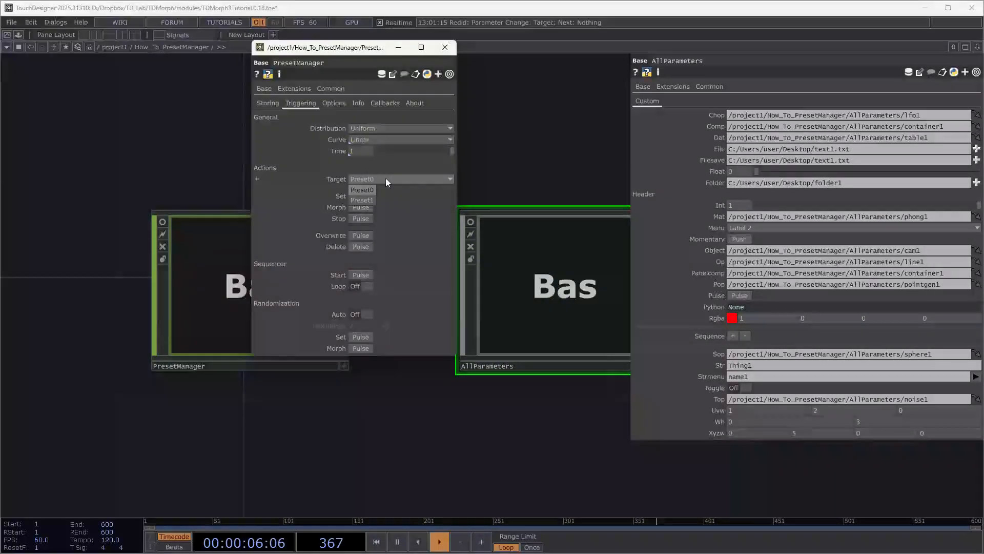
click(370, 197)
click(368, 198)
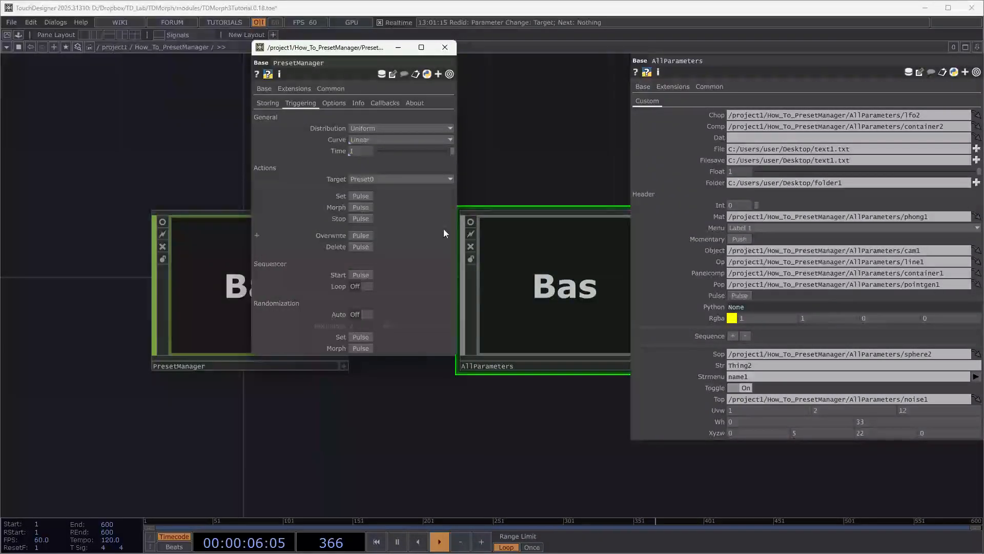
- Morph AllParameters to Preset0, over to Preset1 and back to Preset0 with the Morph action
click(361, 207)
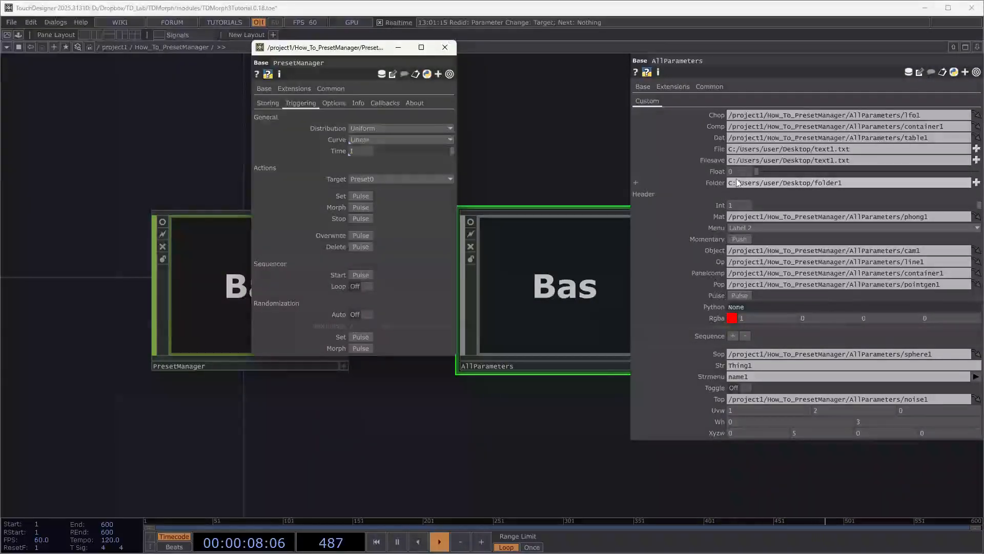
click(384, 180)
click(370, 198)
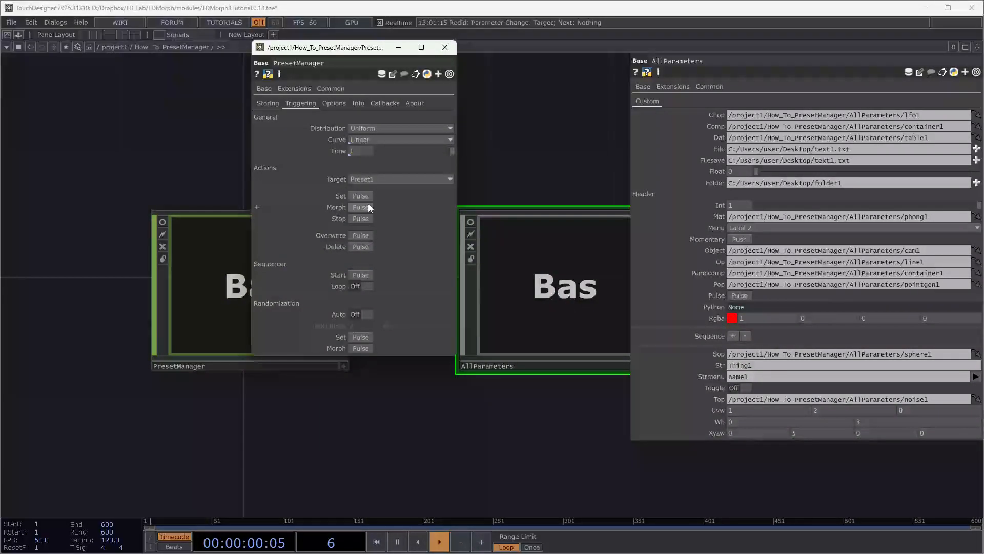
click(361, 208)
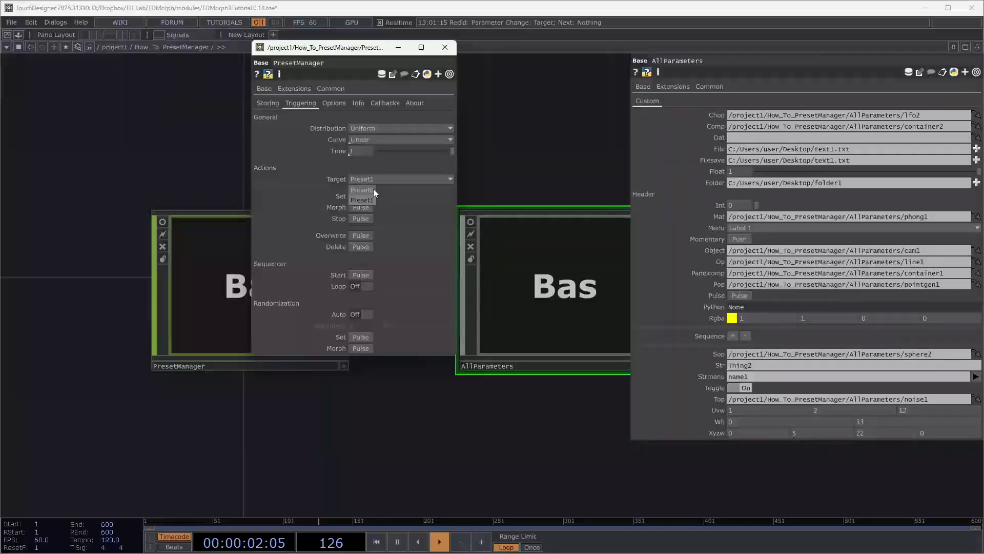
click(372, 189)
click(364, 206)
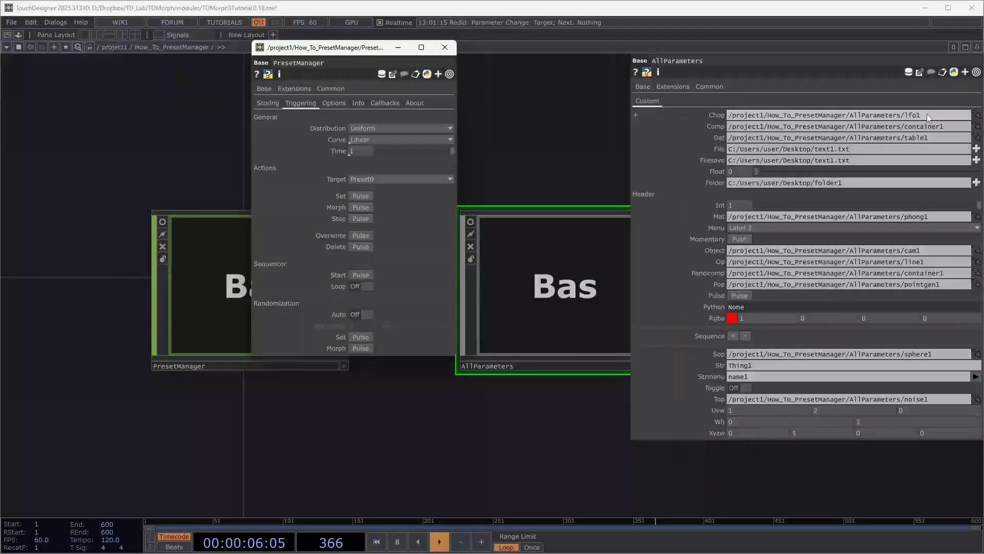
- Highlight the Chop path in AllParameters, and repeat the morph to Preset1 and back to Preset0
drag(927, 116, 749, 123)
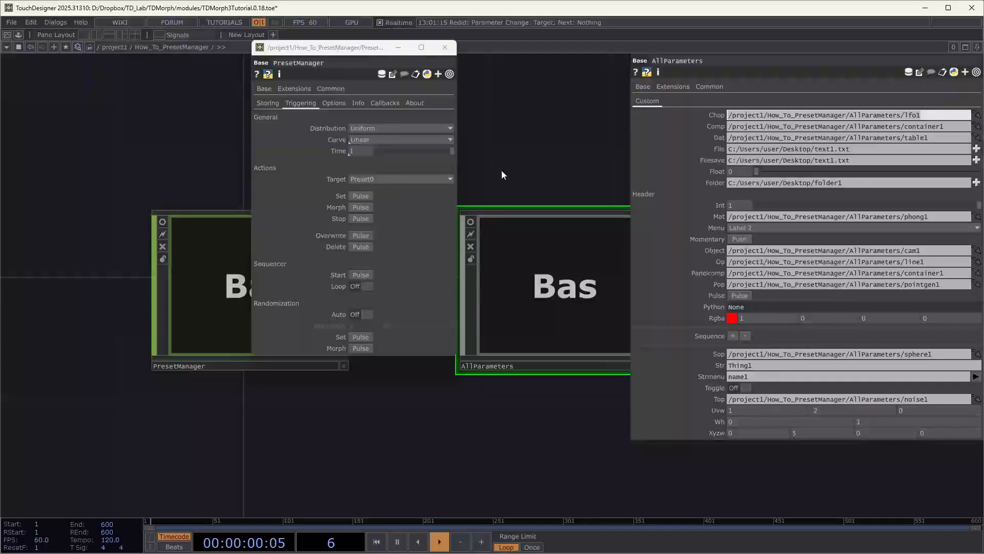
click(394, 180)
click(367, 199)
click(360, 207)
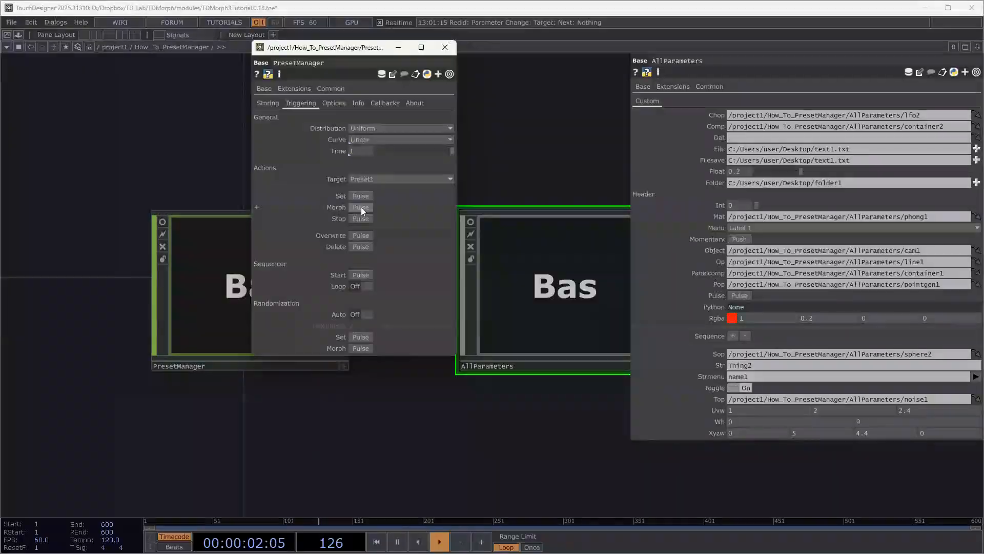
click(383, 180)
click(372, 190)
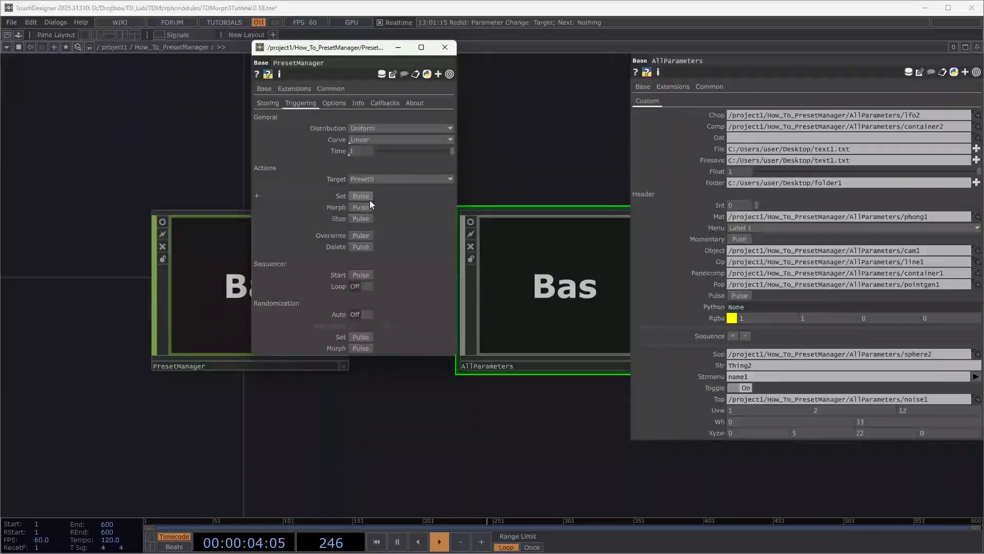
click(361, 206)
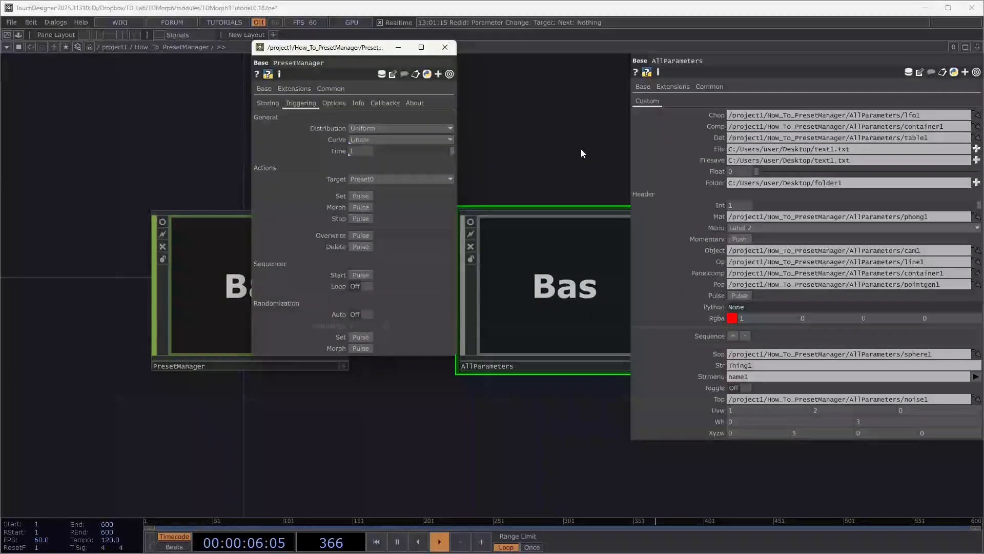
- Narrow the AllParameters parameter pane and close the PresetManager's separate parameter window
drag(631, 151, 760, 151)
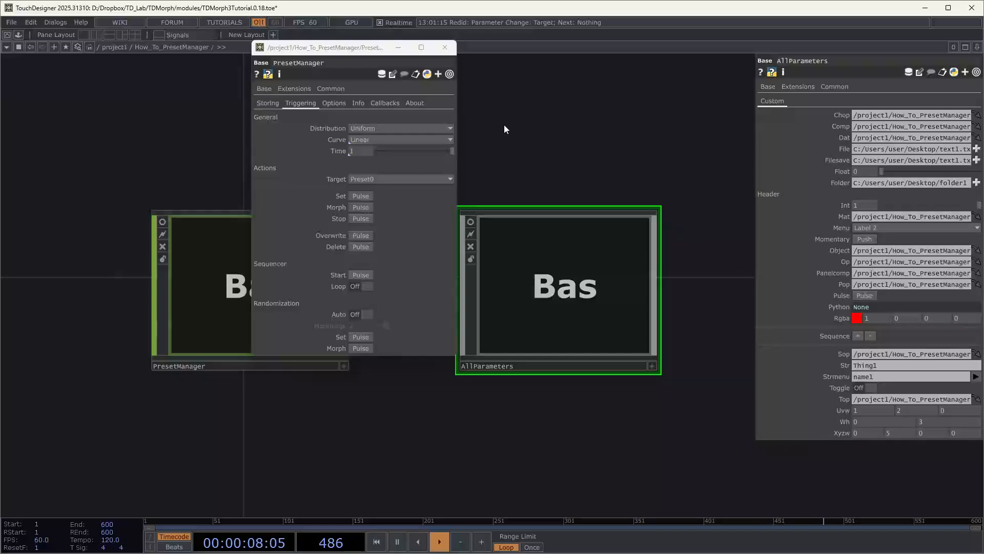
click(444, 47)
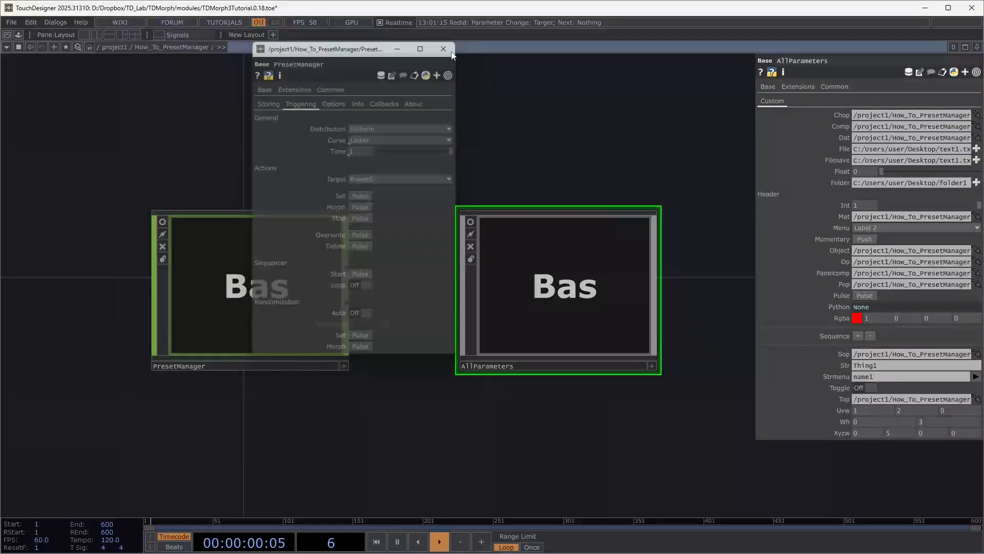
- Place the LissajouCurves container directly below AllParameters in the network
scroll(510, 148, down, 3)
drag(635, 143, 468, 189)
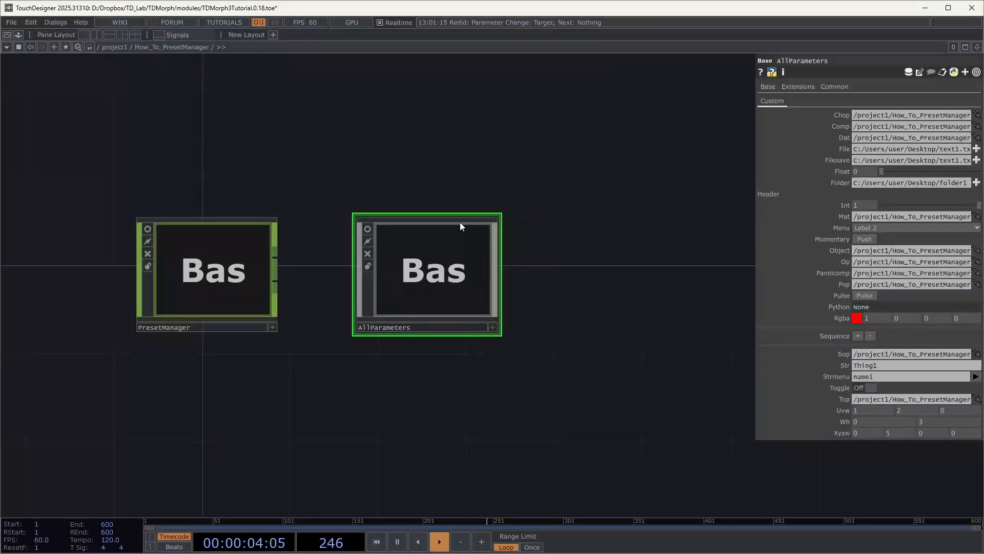
scroll(463, 176, down, 3)
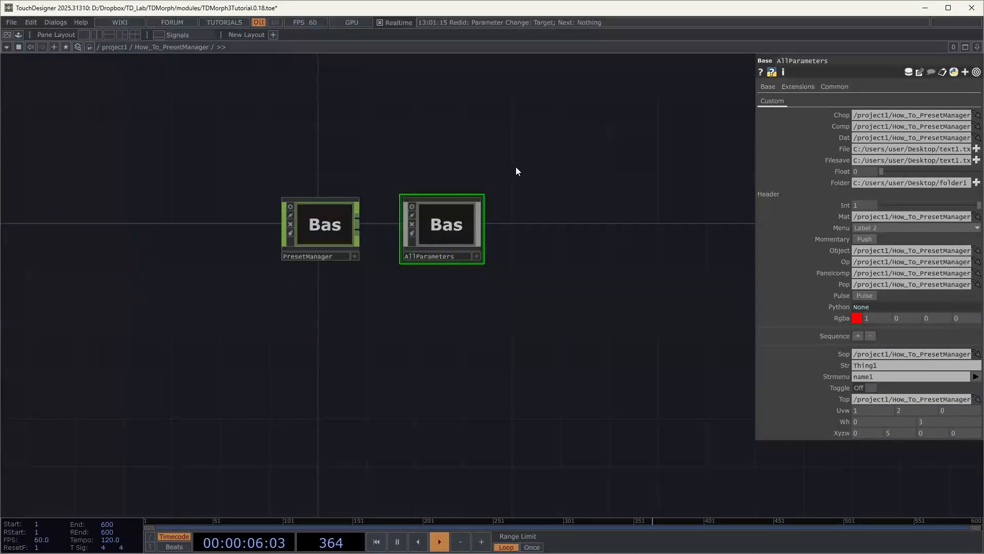
drag(516, 169, 440, 220)
scroll(440, 219, down, 3)
drag(460, 286, 395, 282)
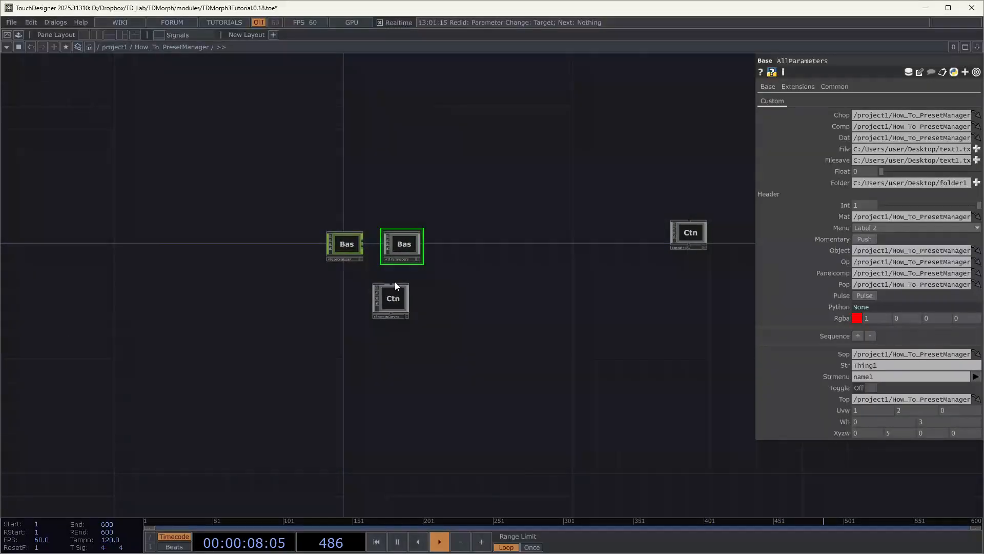
scroll(394, 282, up, 4)
drag(390, 320, 417, 289)
drag(531, 222, 650, 246)
scroll(578, 224, up, 2)
click(478, 304)
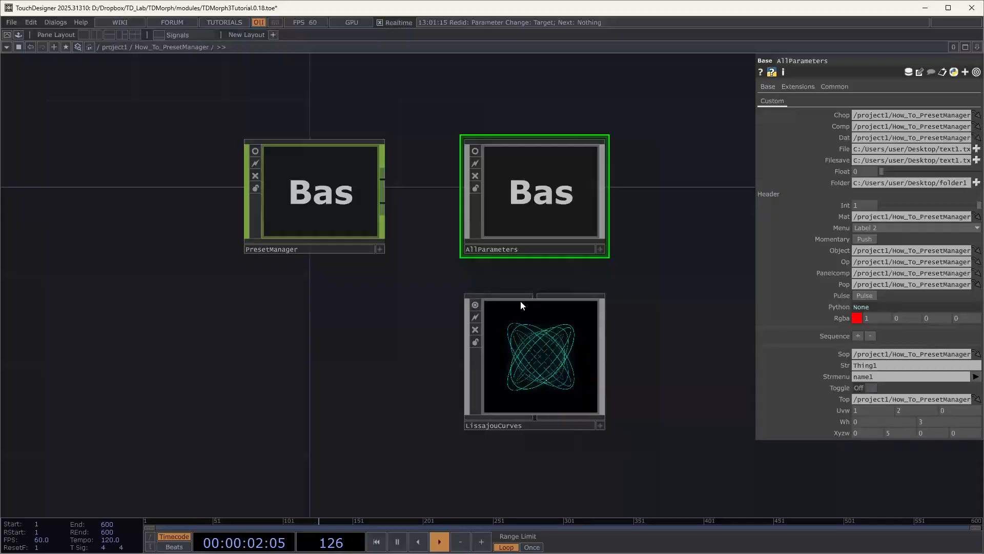
- Open the PresetManager's path editor and move its window clear of the parameter pane
right_click(292, 187)
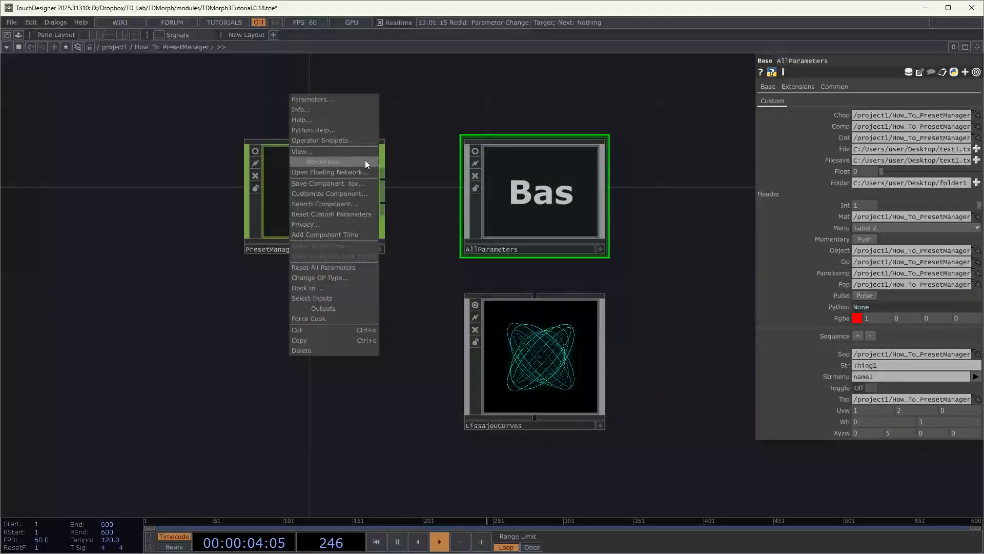
click(271, 165)
click(302, 178)
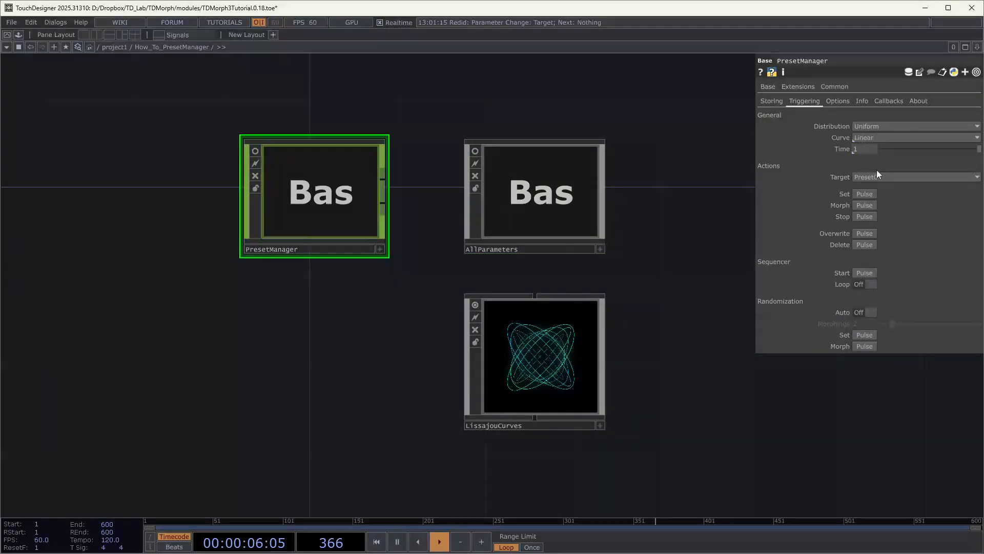
click(773, 101)
click(864, 143)
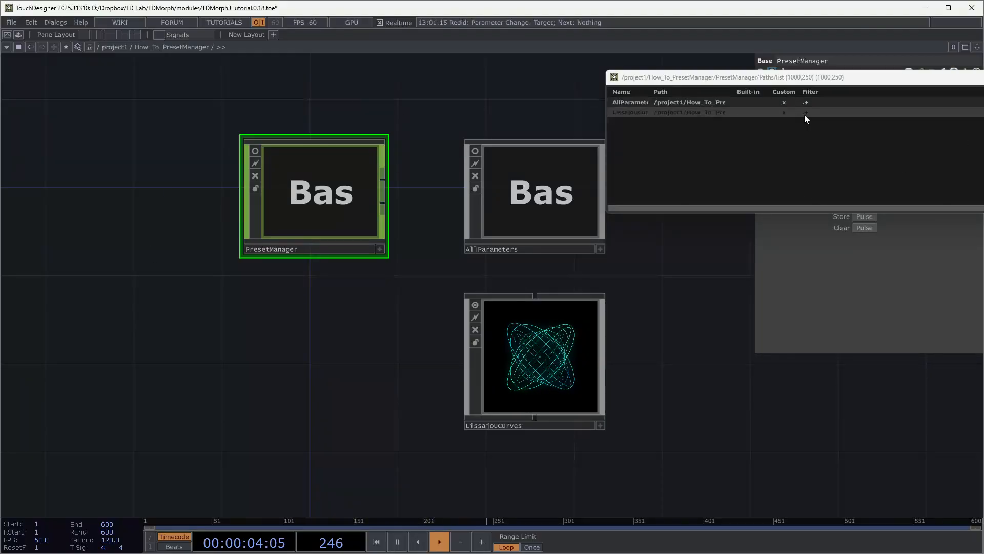
drag(842, 361, 843, 364)
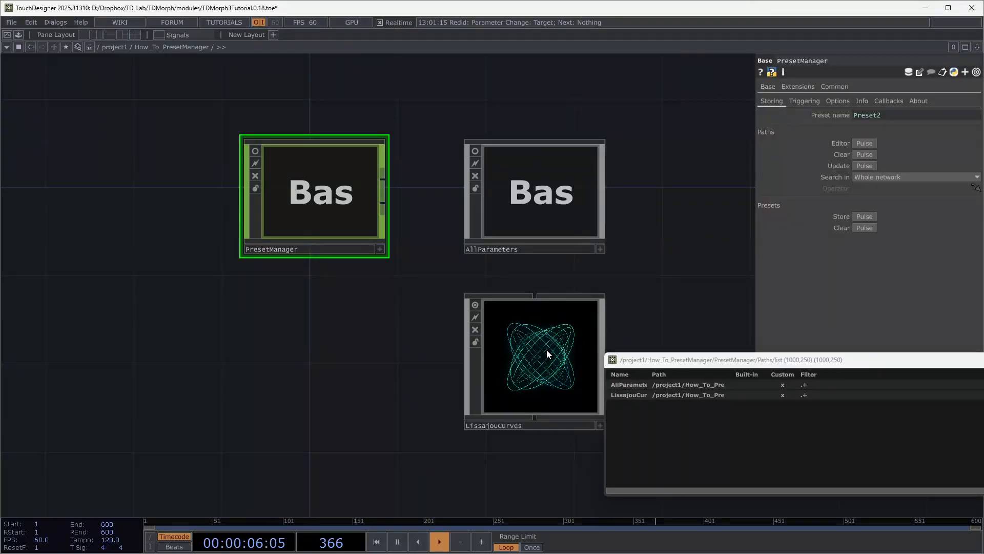
- Close the path editor and store the current parameters as Preset2
click(546, 350)
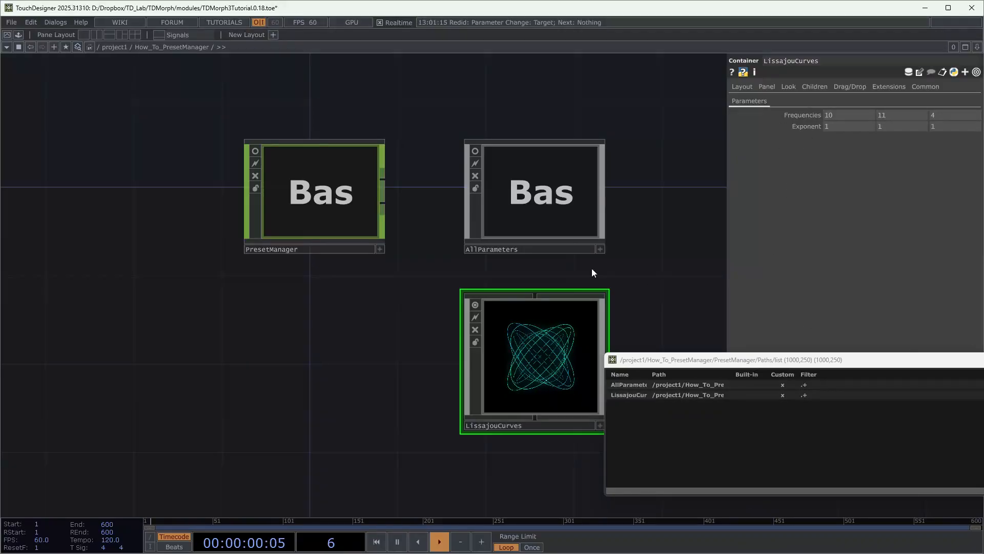
key(alt+F4)
click(342, 207)
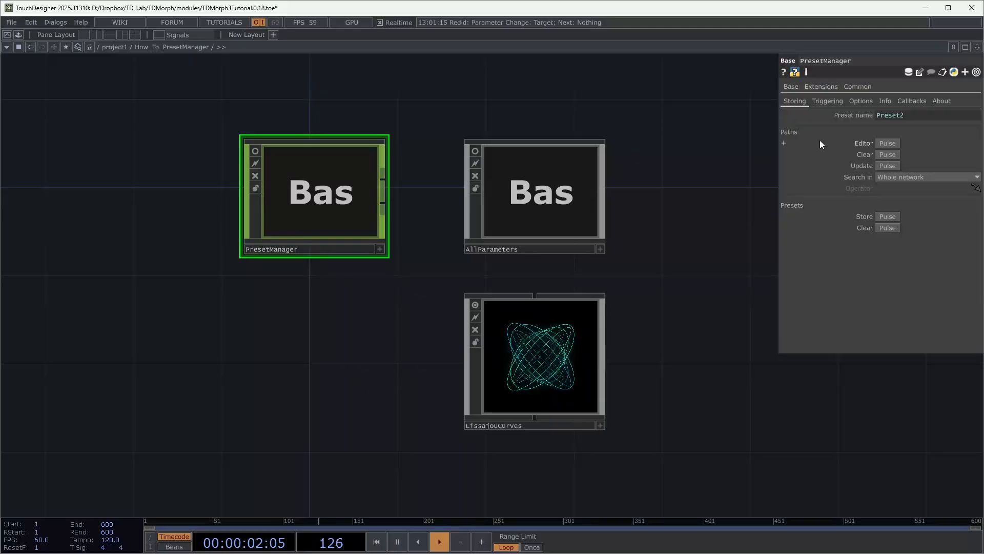
click(890, 216)
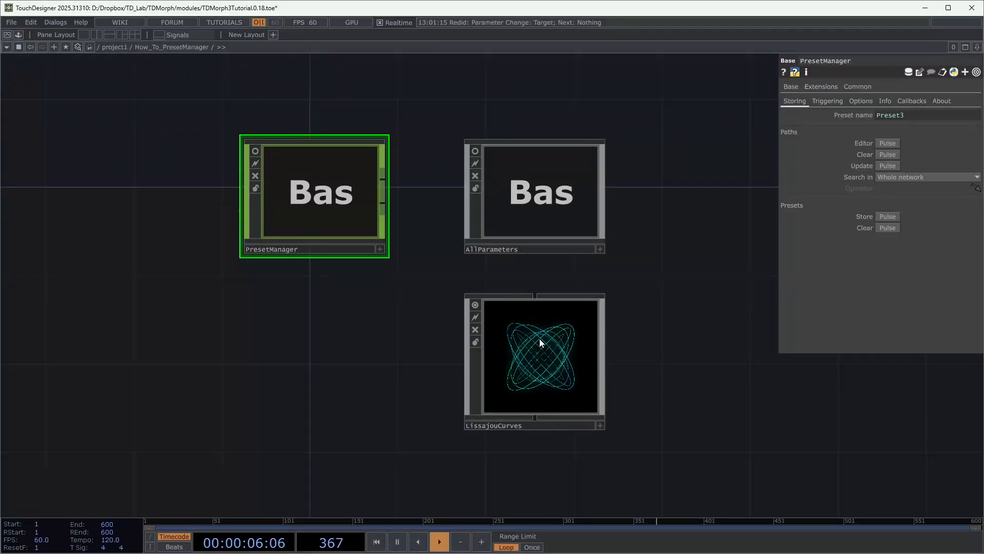
- Set the second frequency of LissajouCurves to 3 and store the changed parameters as Preset3
click(541, 353)
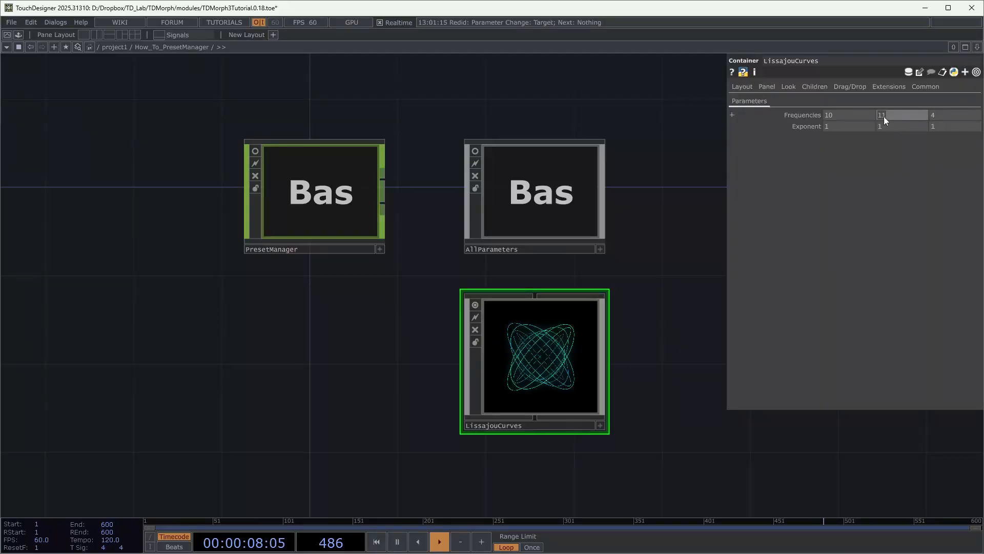
text(1)
key(Return)
click(354, 190)
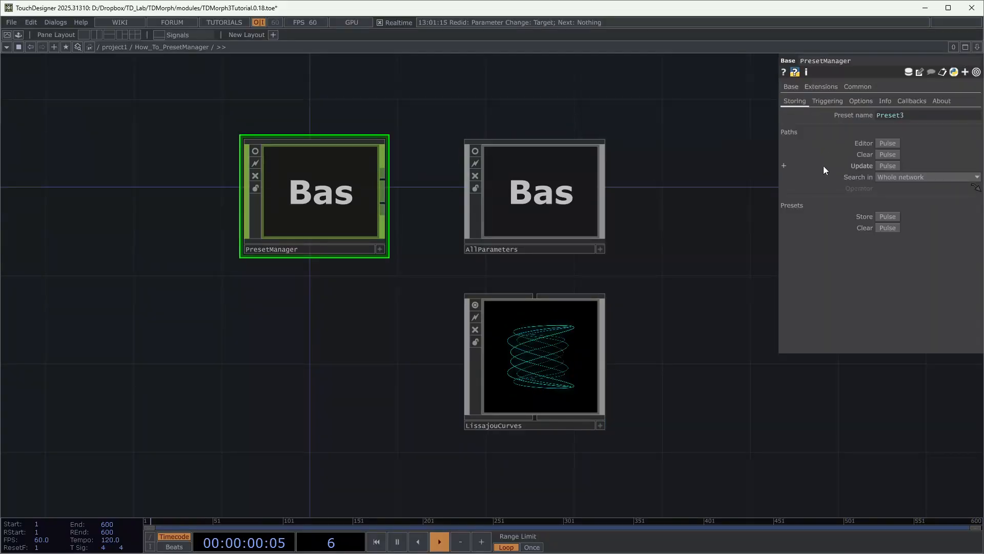
click(889, 217)
- Open the PresetManager's parameters in a separate window below its node and show the Triggering parameters
right_click(328, 193)
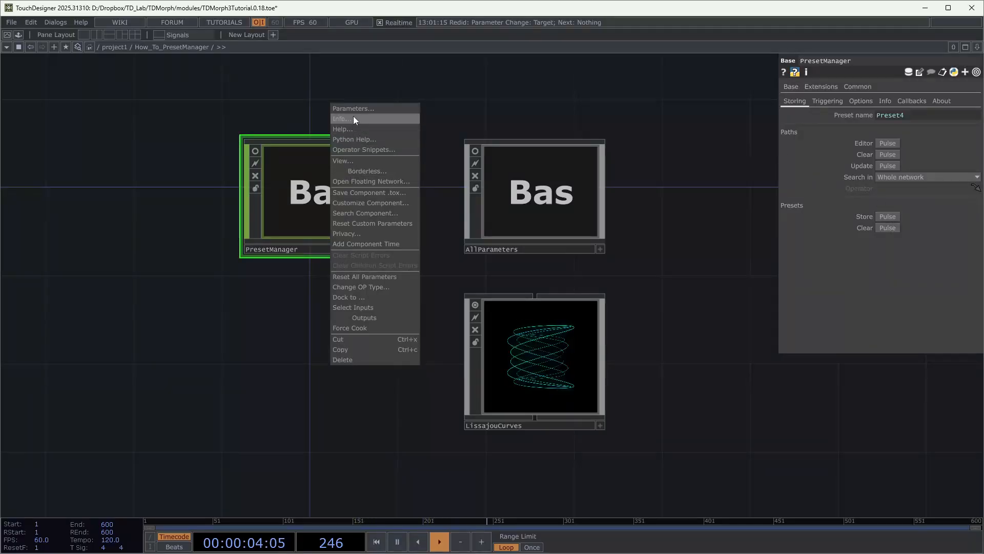
click(355, 112)
drag(368, 14, 201, 272)
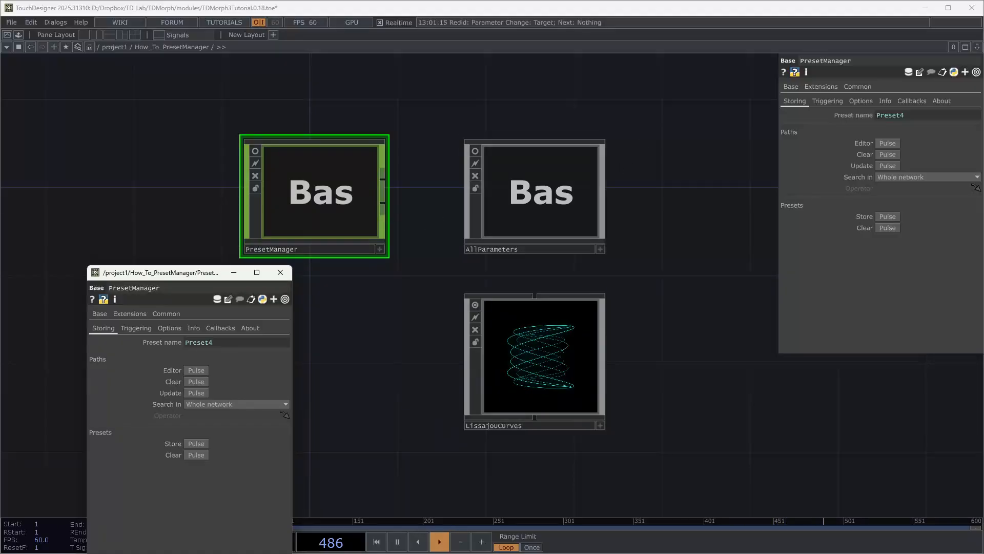
click(826, 100)
- Review the PresetManager's target presets and the parameters of LissajouCurves
click(905, 177)
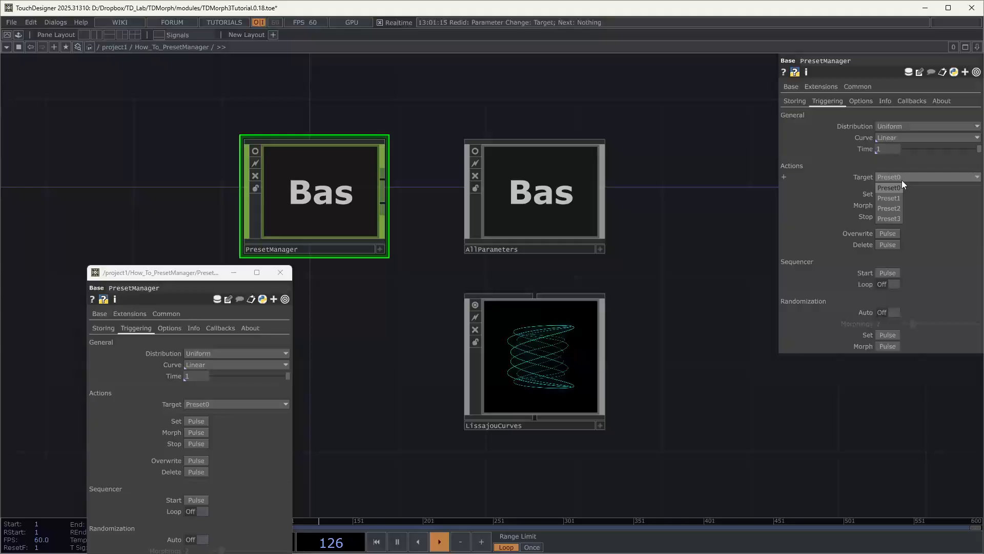
click(666, 175)
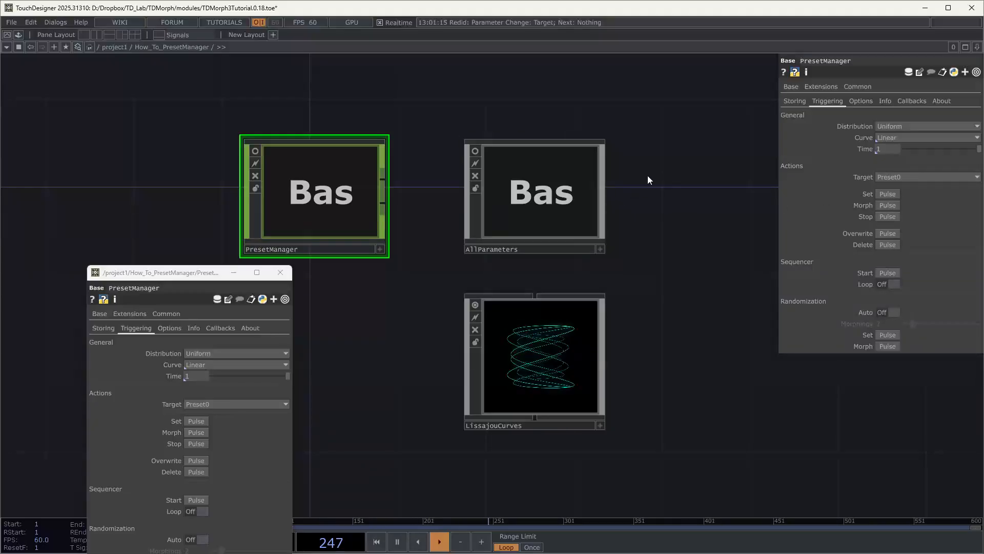
drag(682, 126, 447, 266)
drag(670, 278, 435, 447)
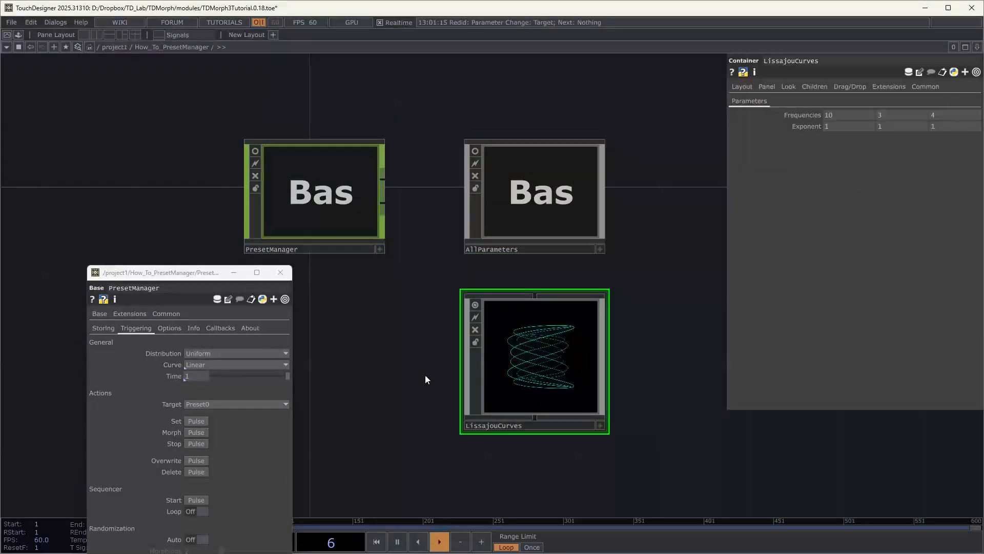
click(319, 223)
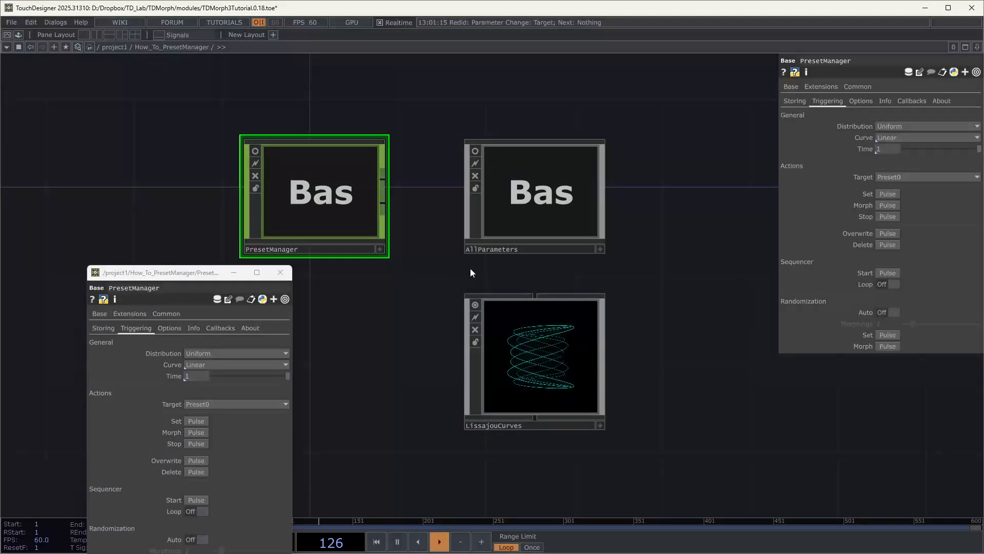
click(896, 177)
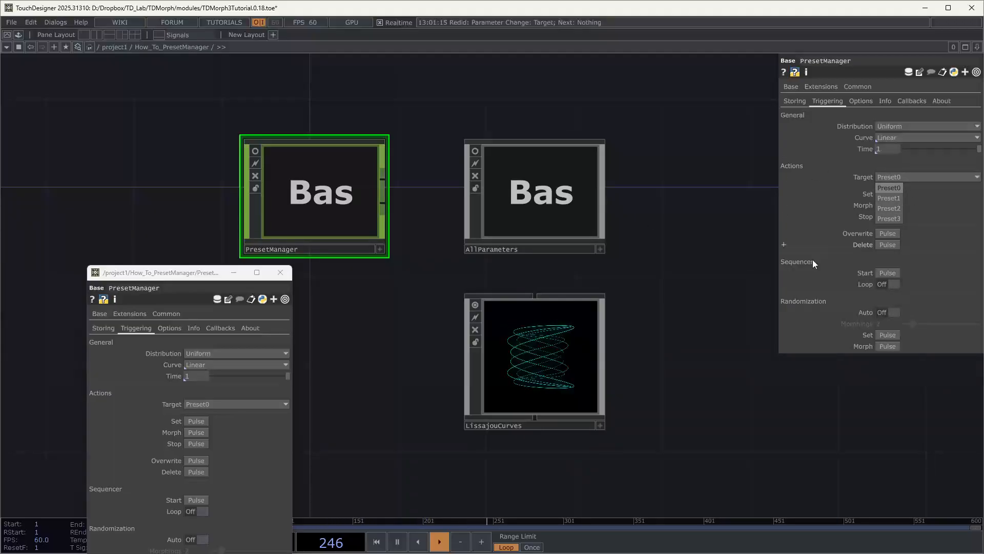
drag(665, 112, 639, 239)
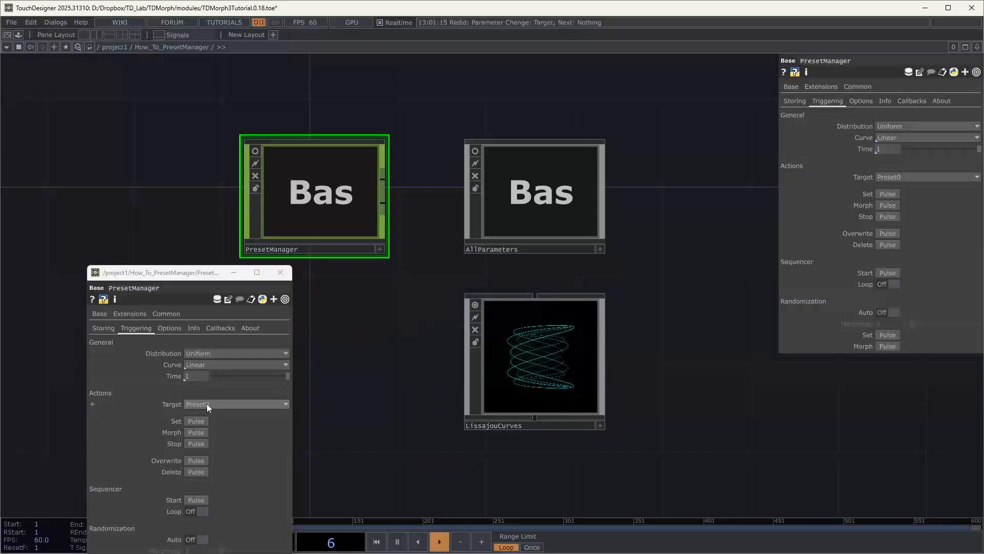
- Display the AllParameters values and recall Preset0, followed by Preset1, with the Set action
click(520, 194)
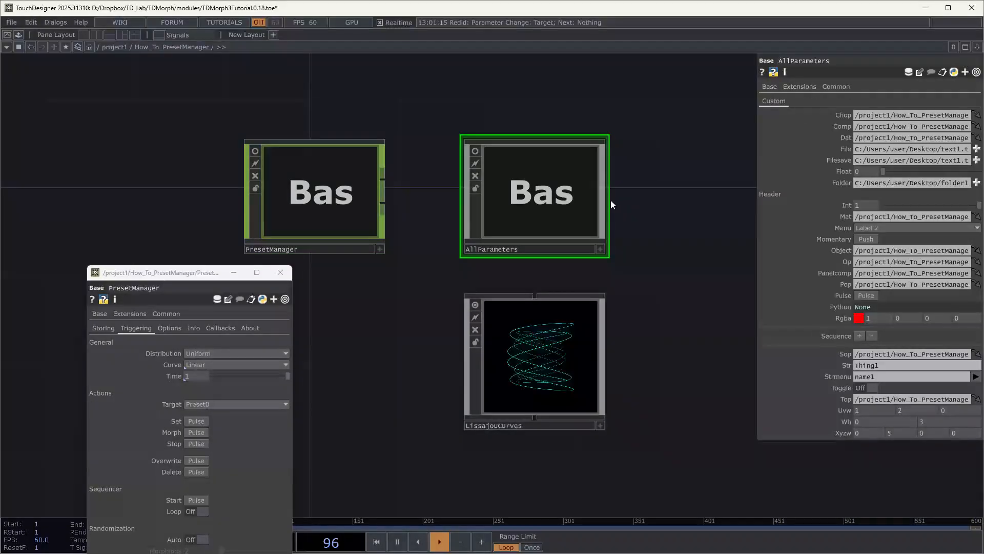
click(203, 422)
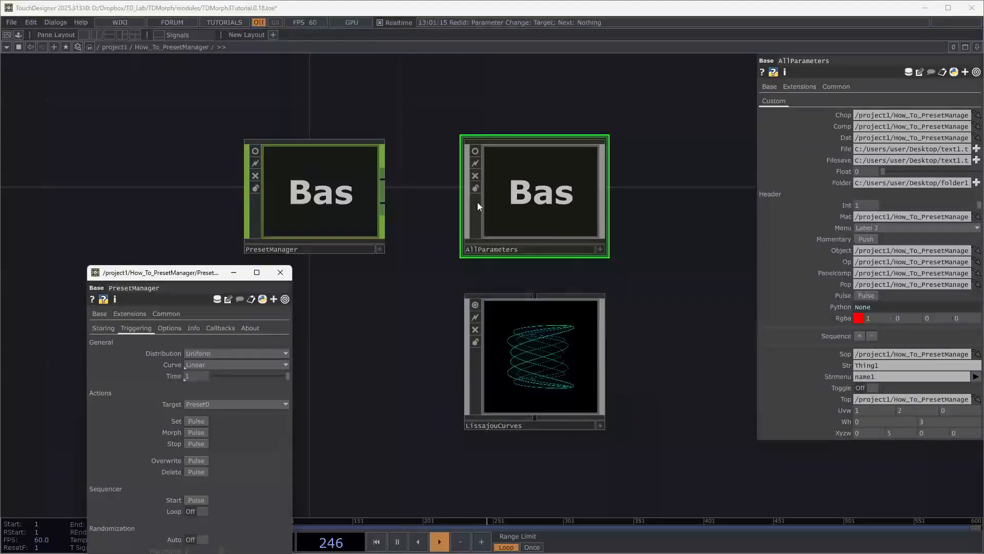
click(249, 404)
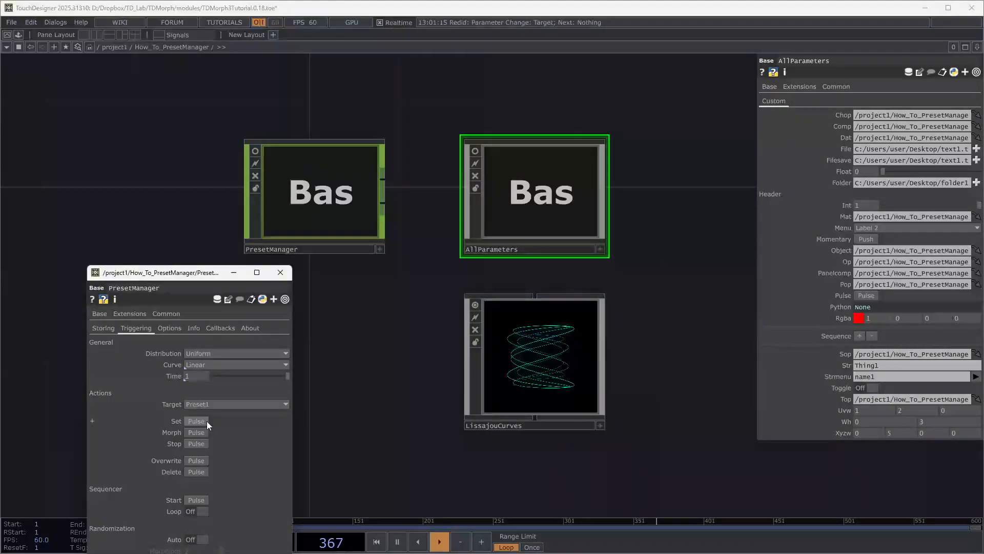
click(200, 425)
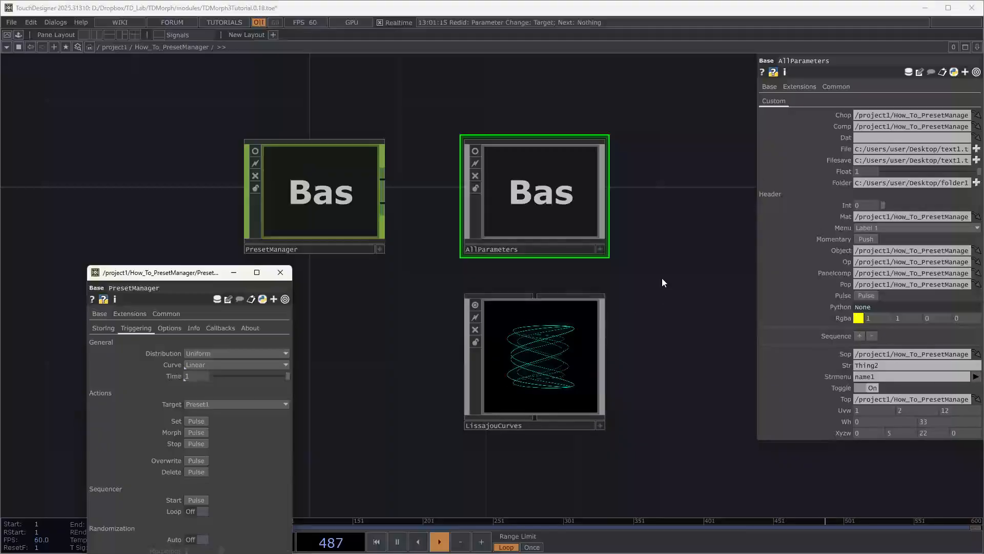
- Switch the target to Preset3 and on to Preset2, and apply Preset2 with the Set action
right_drag(664, 273, 437, 445)
right_click(437, 446)
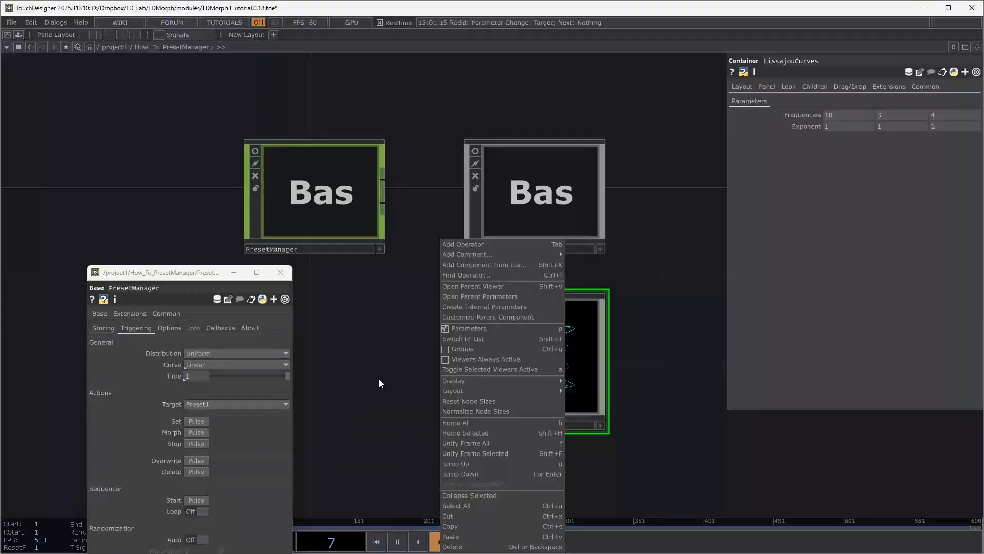
click(247, 404)
click(337, 219)
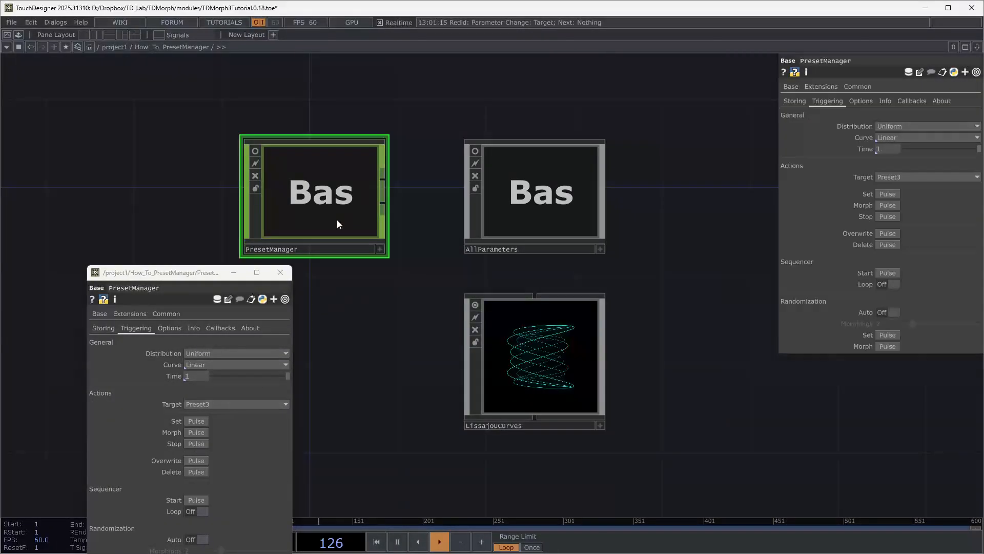
click(235, 403)
click(205, 435)
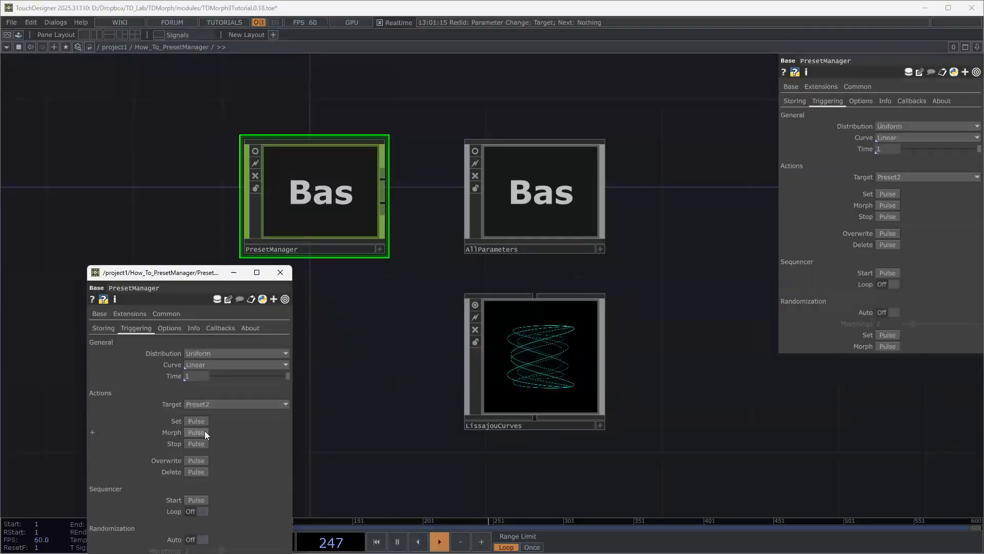
click(202, 422)
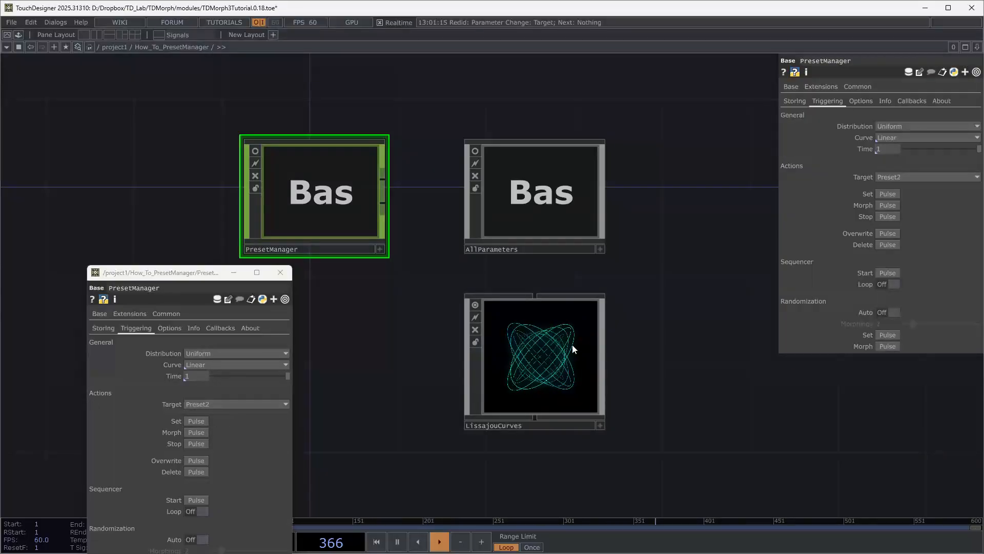
click(528, 318)
click(368, 203)
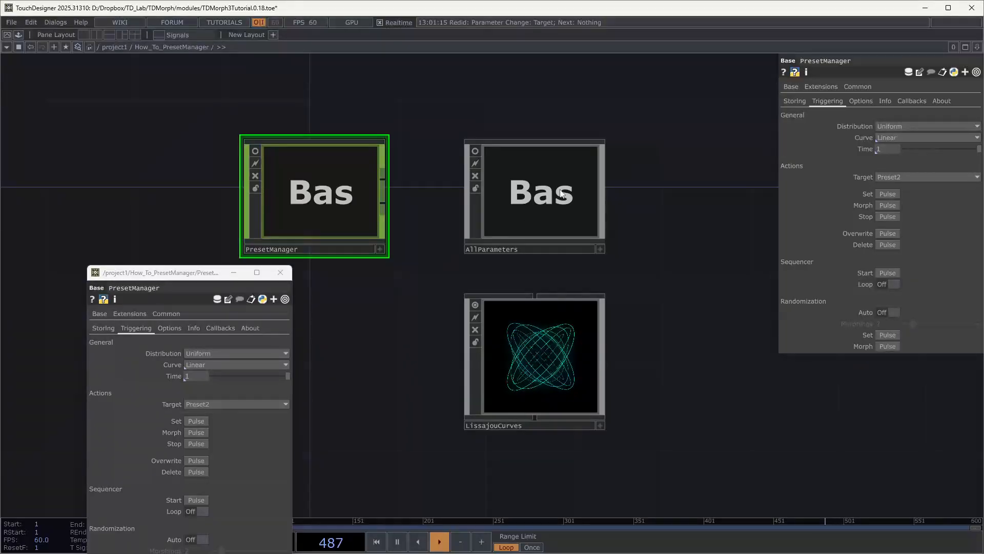
- Display the AllParameters values and recall Preset0 with the Set action
click(571, 210)
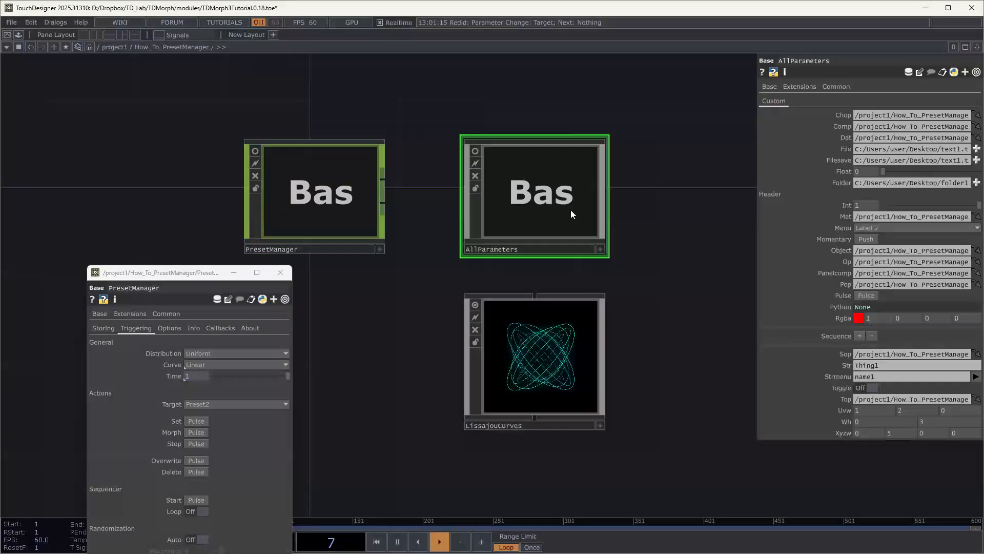
click(223, 404)
click(201, 415)
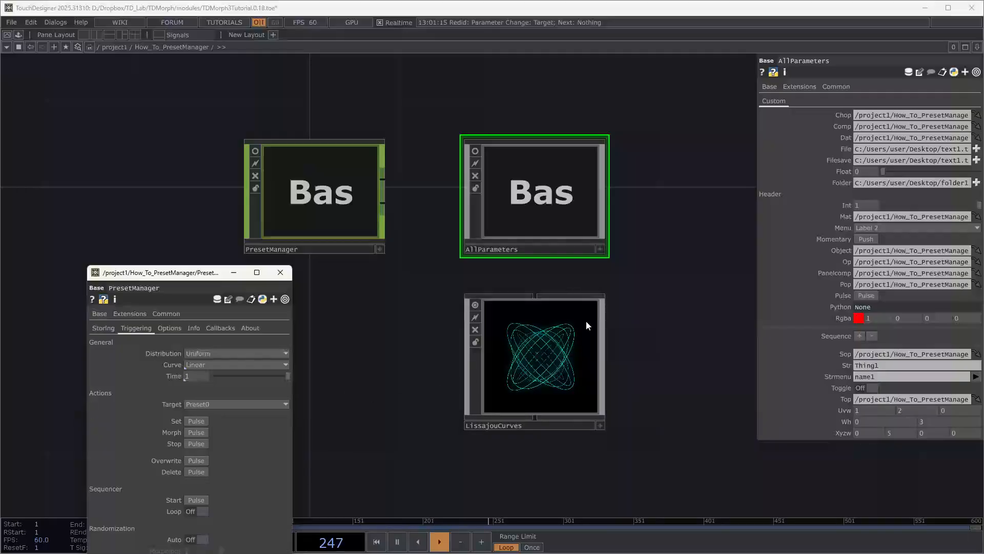
drag(663, 283, 630, 404)
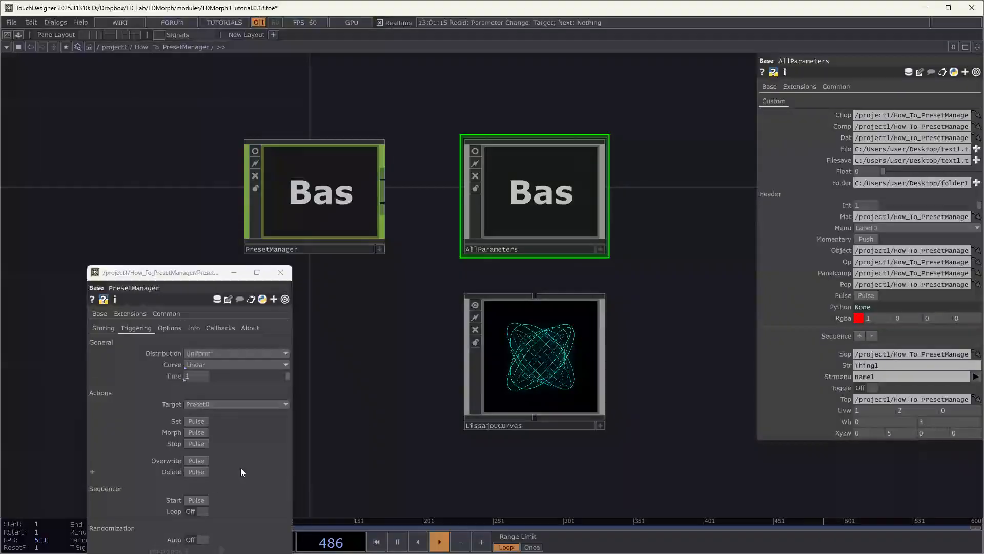
- Overwrite Preset0 with the current parameter values and display the parameters of LissajouCurves
click(201, 460)
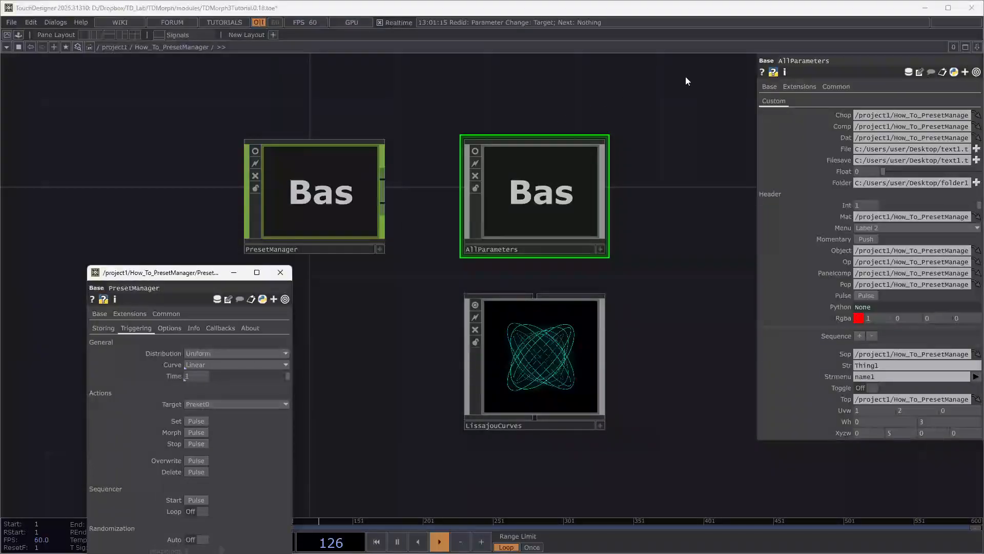
drag(687, 75, 653, 312)
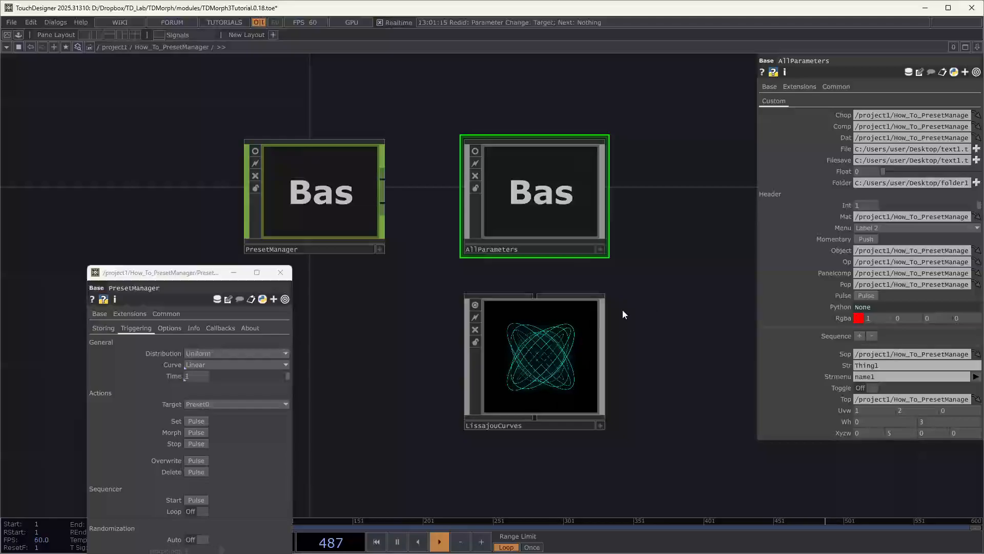
click(533, 362)
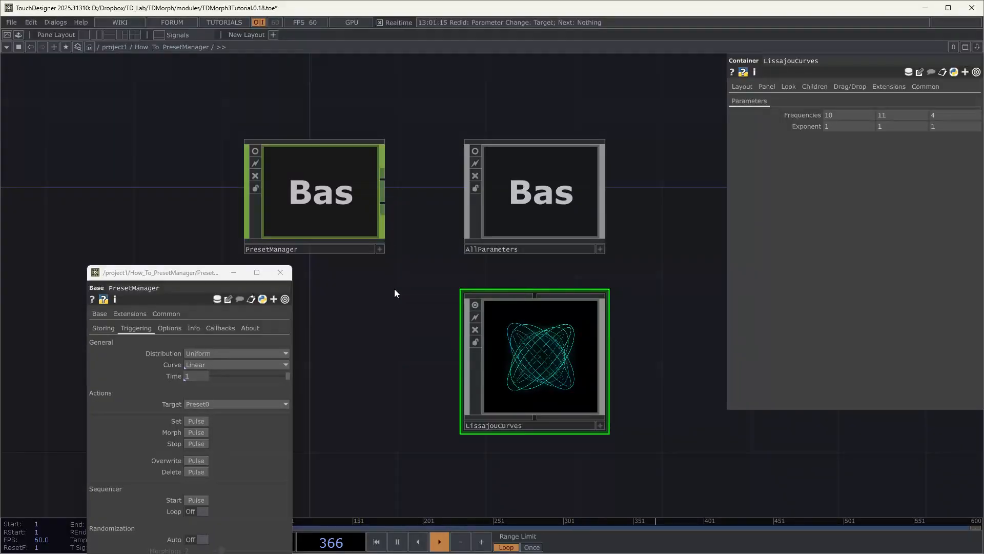
- Close the separate PresetManager parameter window
click(280, 272)
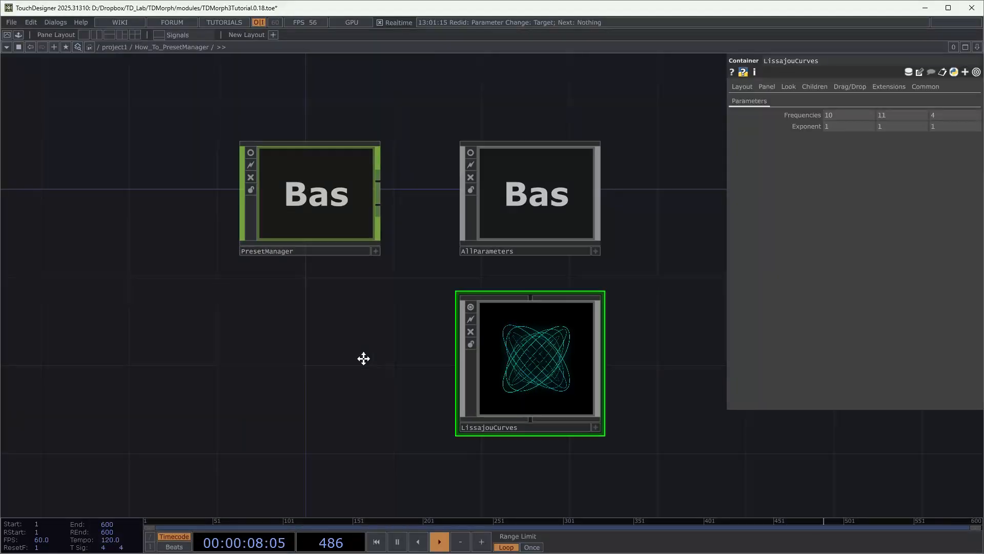
drag(404, 351, 321, 367)
drag(332, 71, 349, 287)
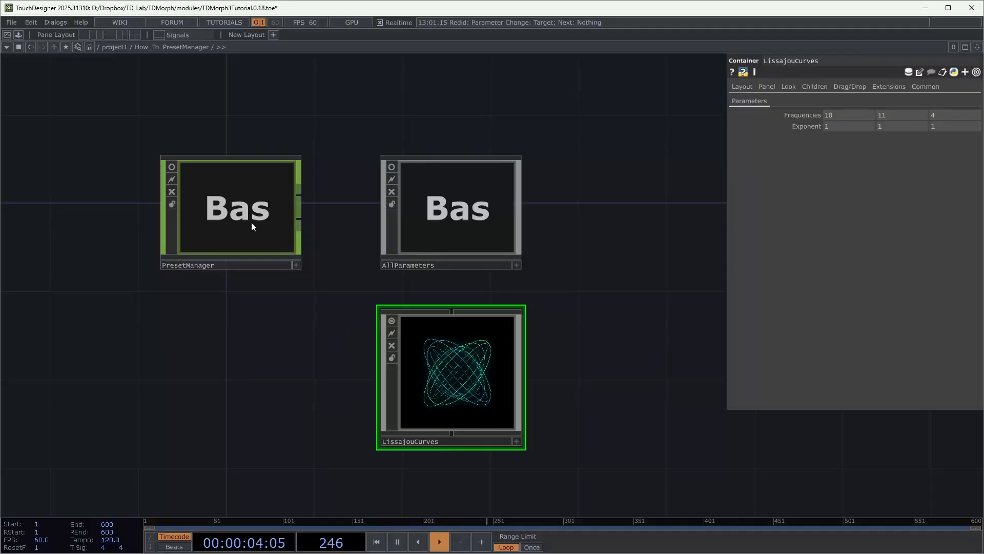
- Display the custom parameters of AllParameters and inspect the details of its Python parameter
click(482, 218)
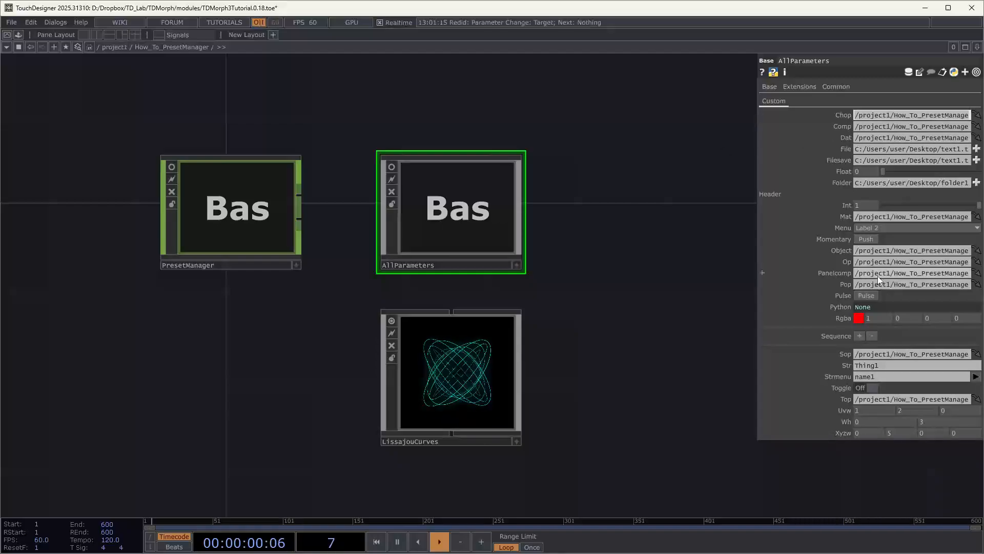
scroll(598, 314, down, 5)
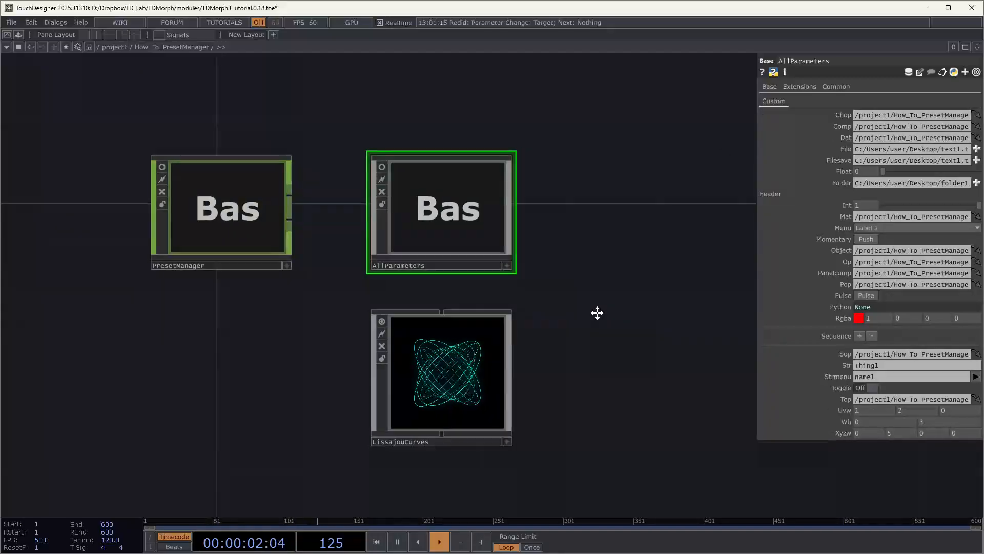
drag(538, 328, 639, 238)
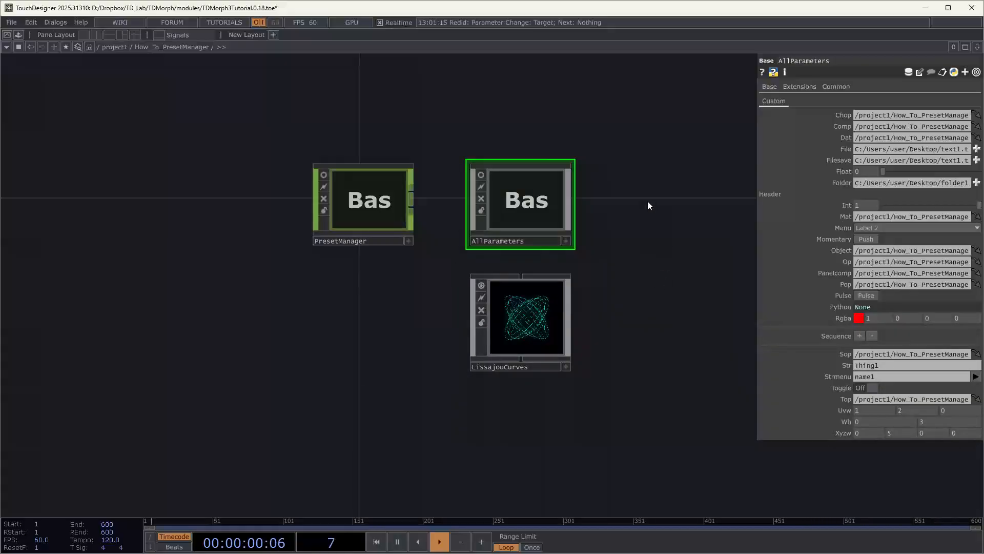
scroll(602, 232, up, 3)
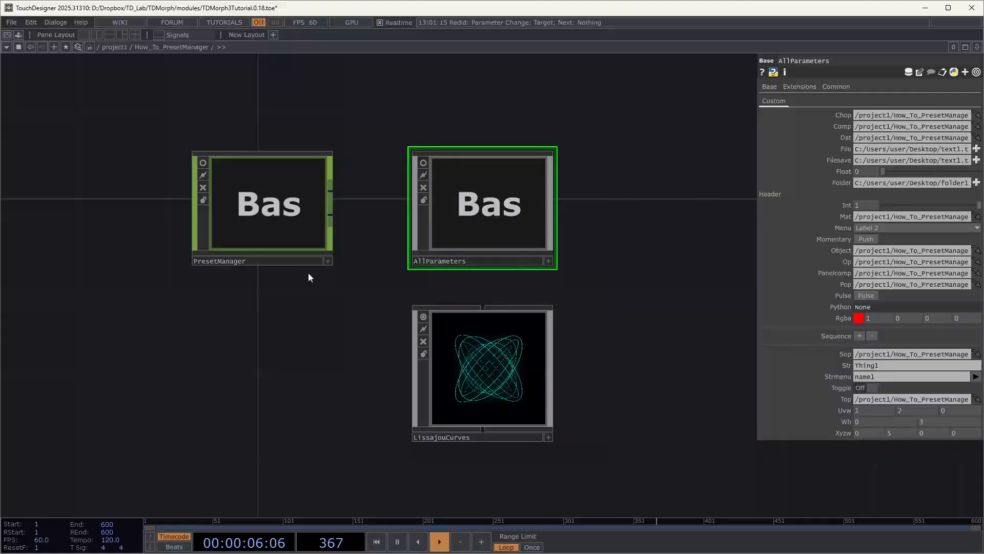
mouse_move(766, 196)
mouse_move(842, 337)
mouse_move(844, 308)
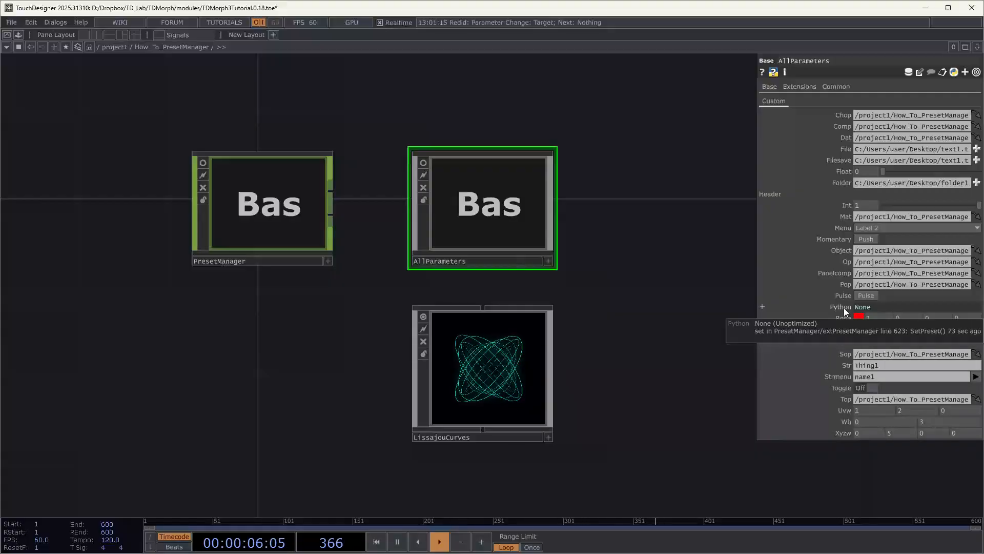